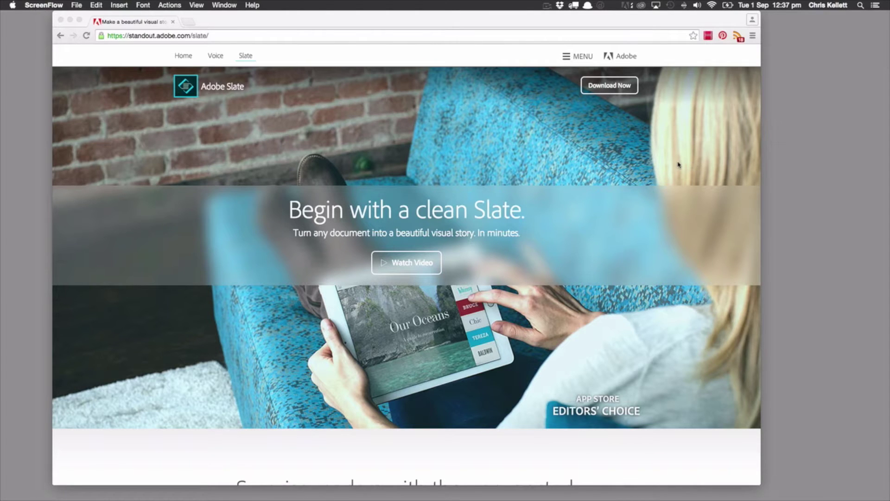
# Scroll down the Adobe Slate page to the 'Made with Slate' story thumbnails.
pyautogui.scroll(-2, 678, 164)
pyautogui.scroll(-15, 677, 165)
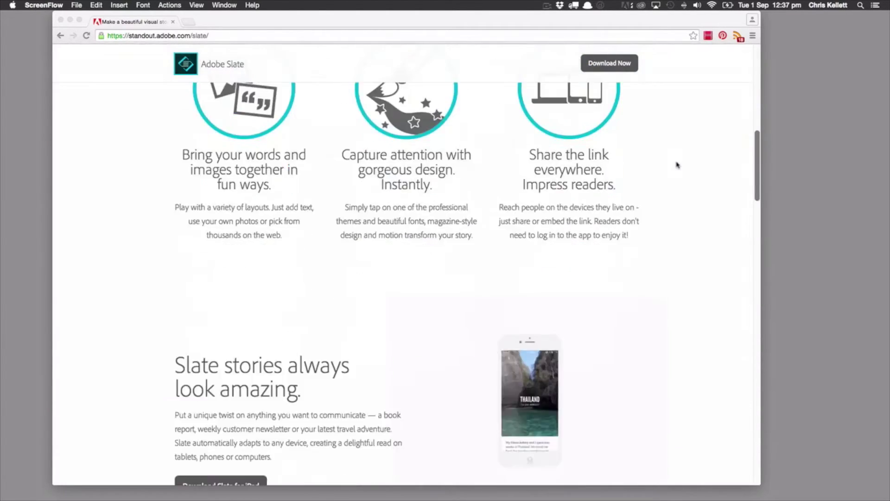
pyautogui.scroll(-4, 637, 173)
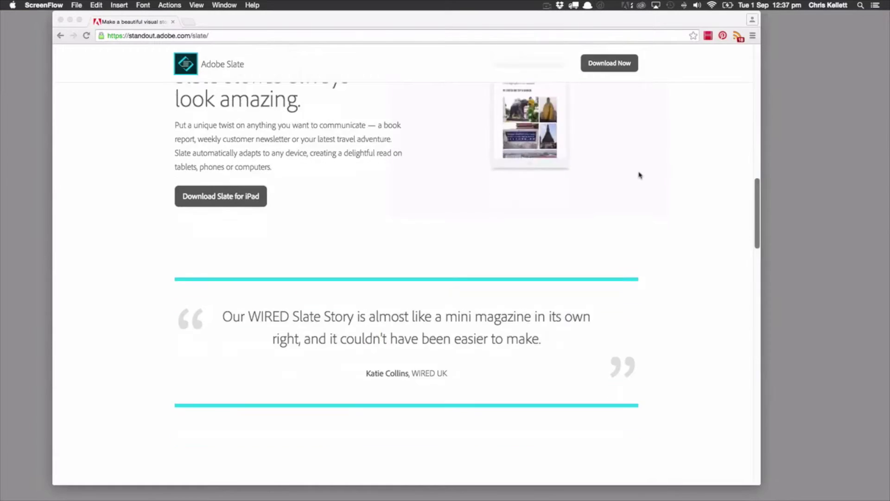
pyautogui.scroll(-12, 408, 171)
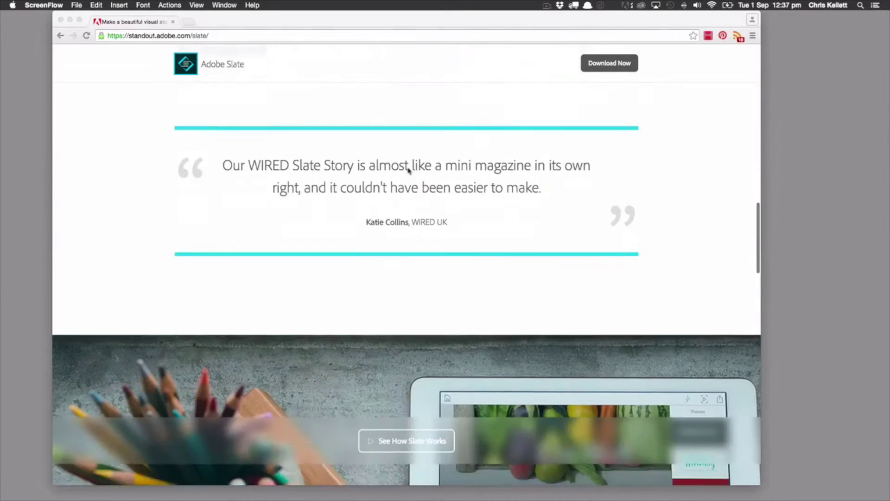
pyautogui.scroll(-9, 408, 170)
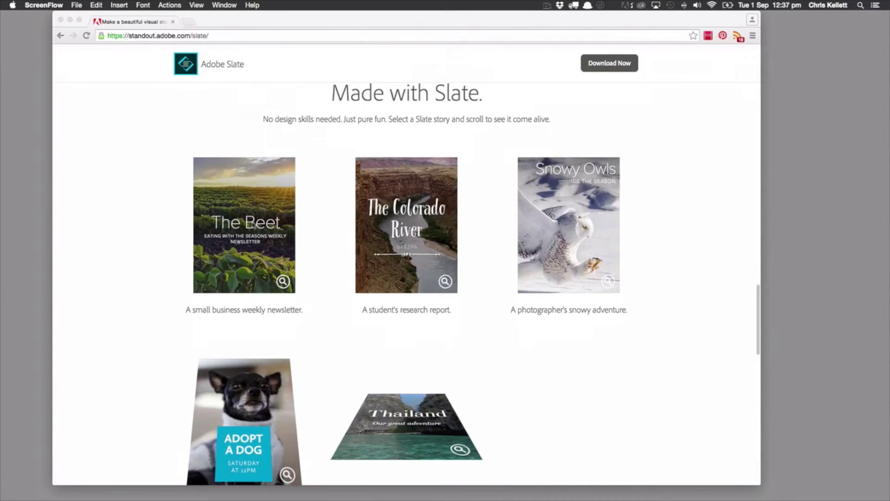
# Open The Beet story in the lightbox and read down to its 'Meet the Founder' section.
pyautogui.click(290, 286)
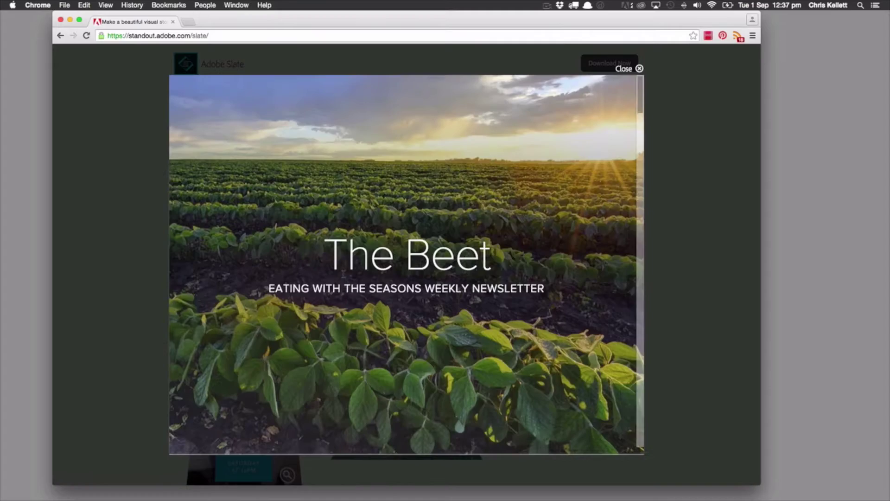
pyautogui.scroll(-10, 344, 275)
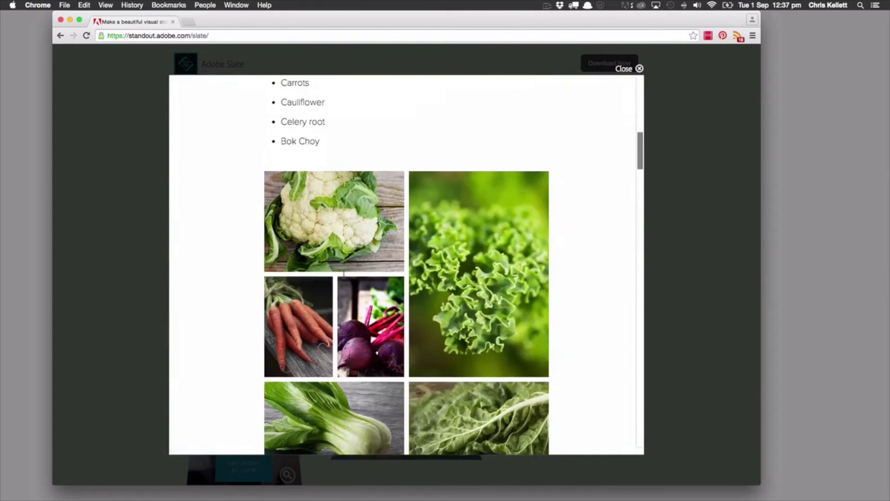
pyautogui.scroll(-10, 324, 245)
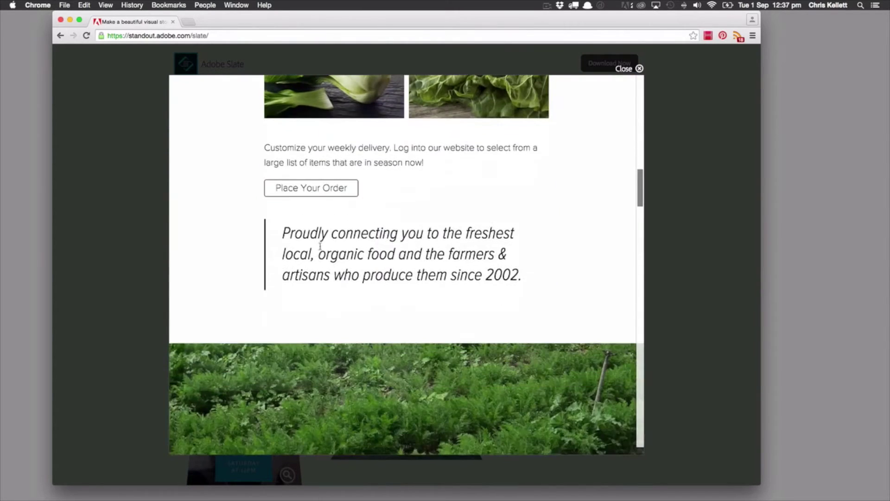
pyautogui.scroll(-4, 314, 252)
pyautogui.scroll(4, 319, 283)
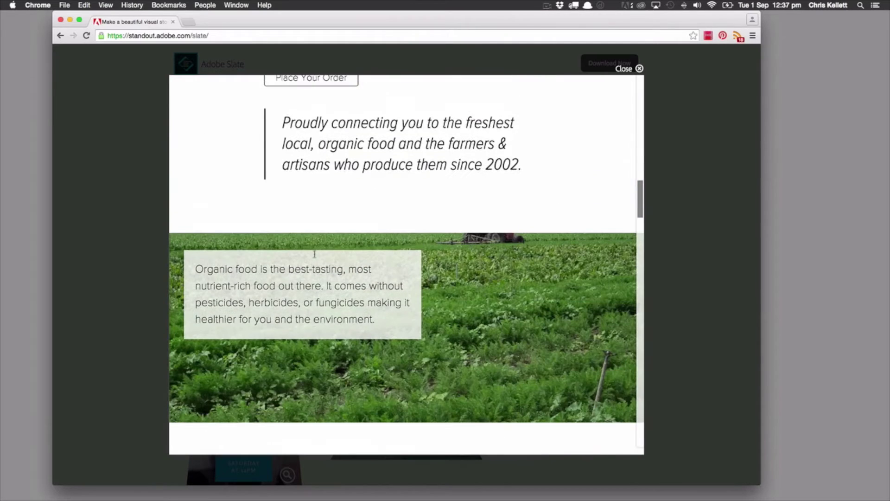
pyautogui.scroll(-1, 326, 320)
pyautogui.scroll(-15, 326, 320)
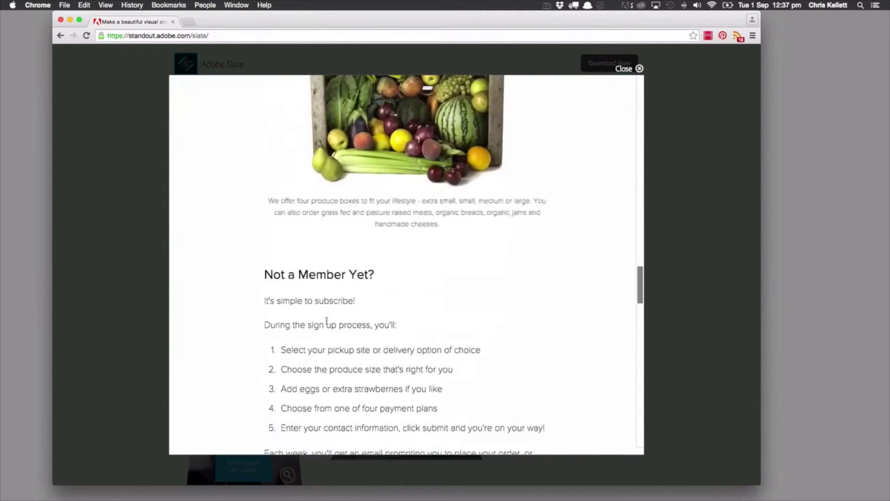
pyautogui.scroll(-12, 327, 320)
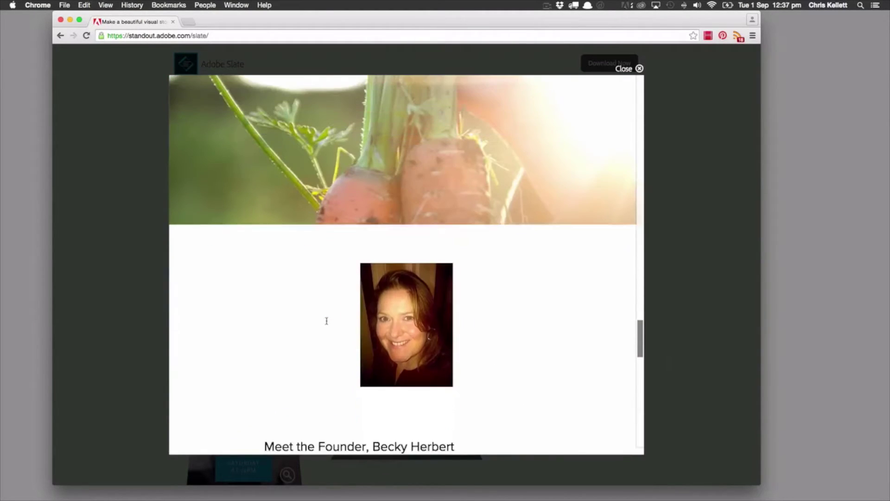
pyautogui.scroll(-2, 327, 321)
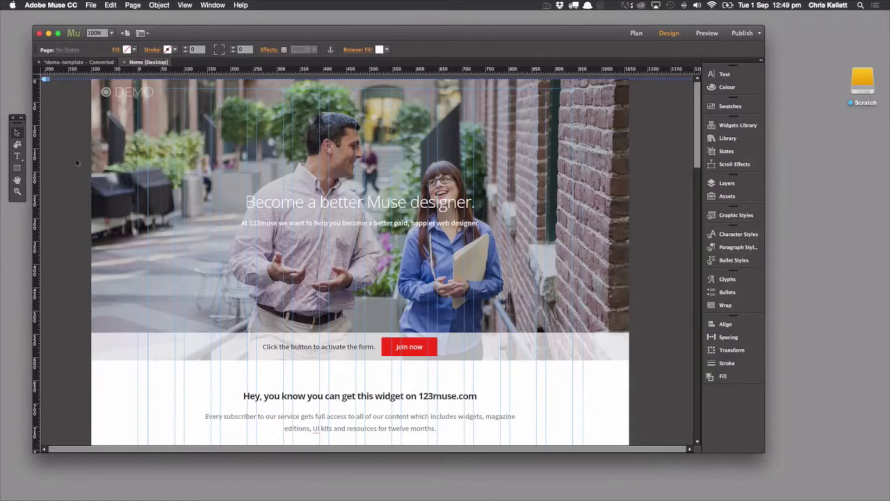
# Fit the whole Home page in the window and return to the Selection tool.
pyautogui.scroll(-10, 79, 158)
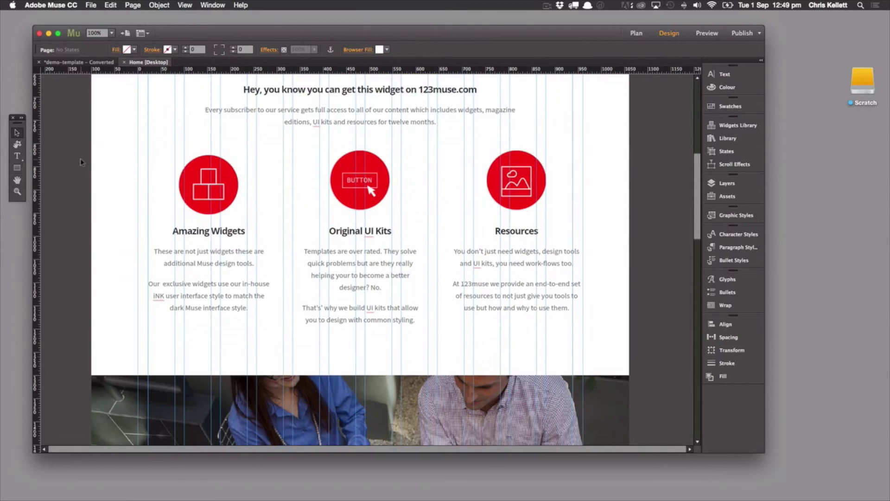
pyautogui.scroll(8, 80, 157)
pyautogui.scroll(2, 80, 158)
pyautogui.scroll(-15, 80, 158)
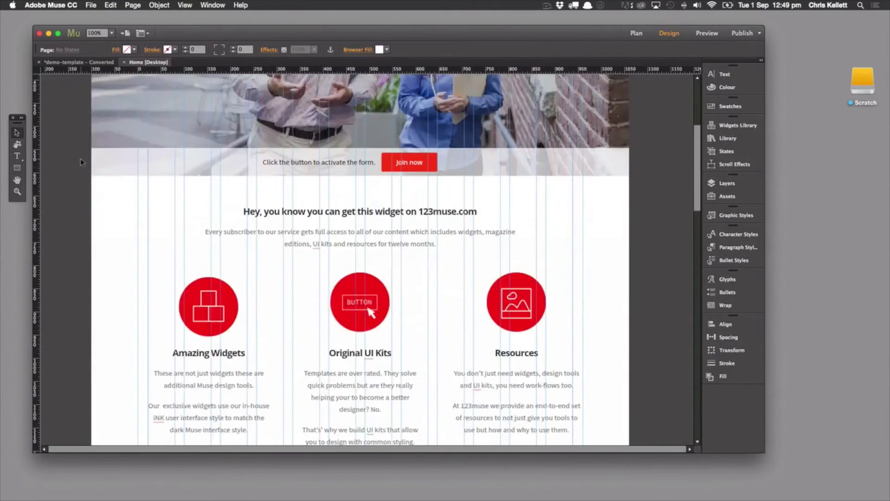
pyautogui.scroll(-10, 79, 158)
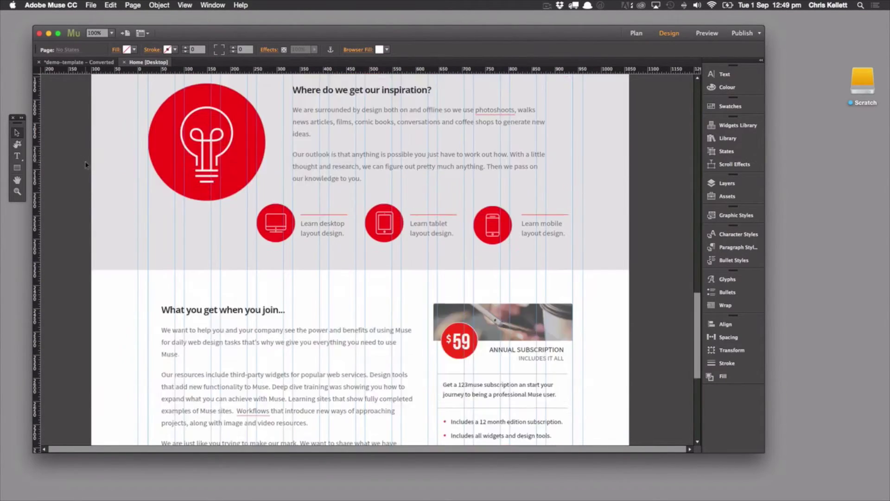
pyautogui.doubleClick(17, 180)
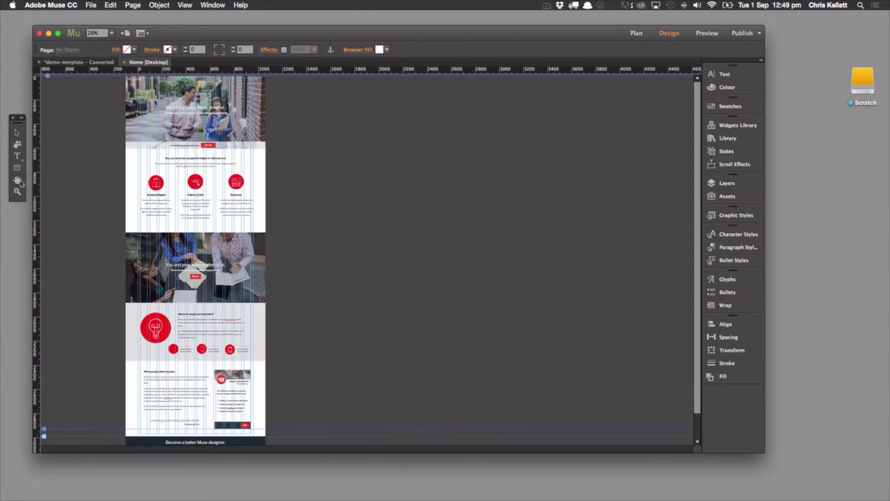
pyautogui.click(17, 132)
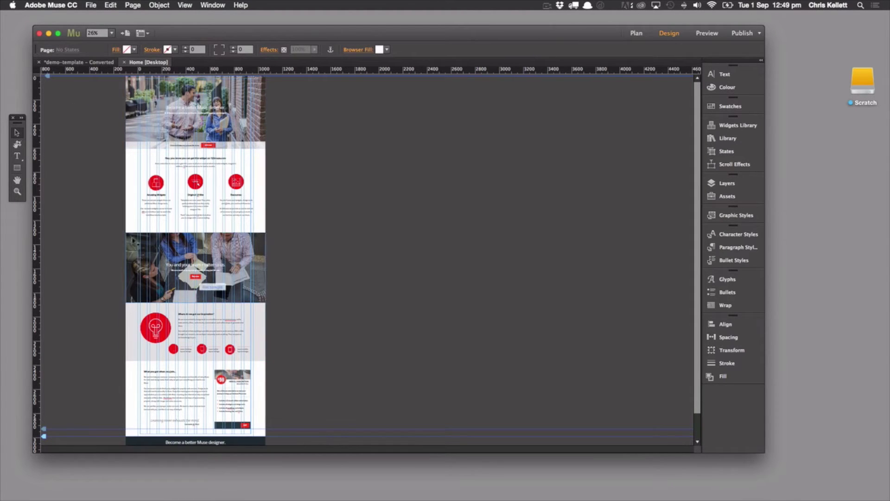
# Hide the column guides via the View menu and marquee-select the objects in the lower page sections.
pyautogui.click(188, 6)
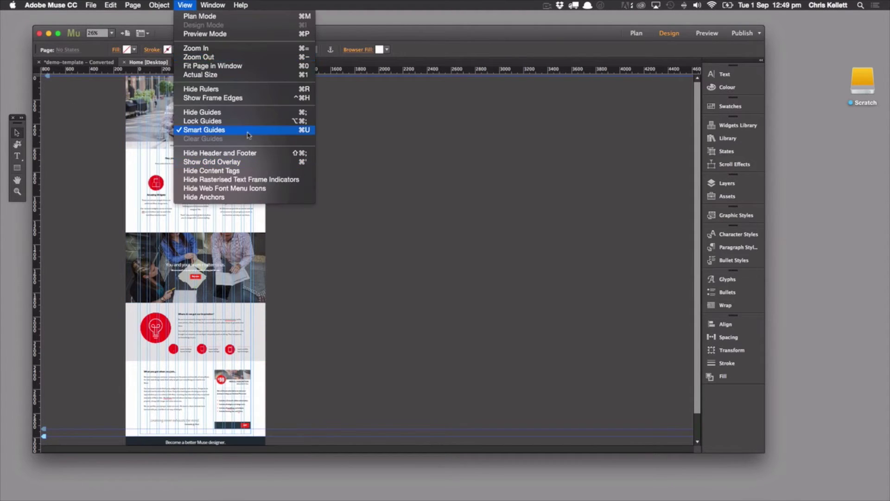
pyautogui.click(93, 185)
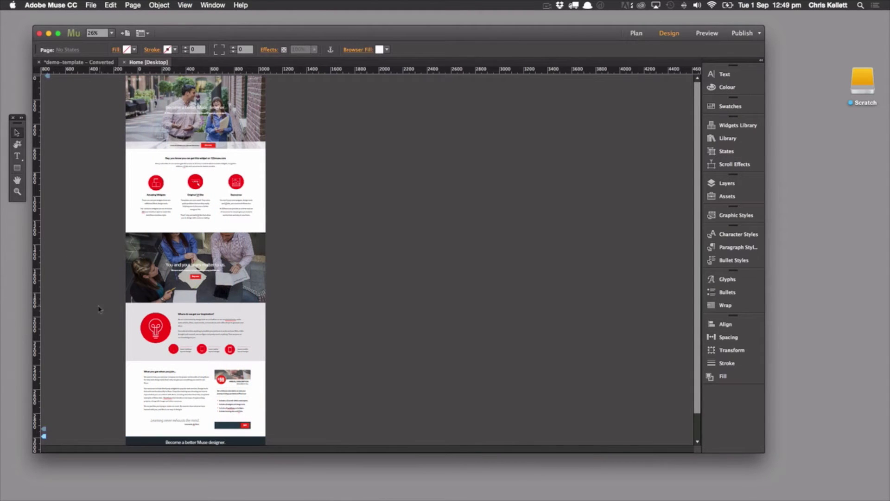
pyautogui.moveTo(95, 308); pyautogui.dragTo(287, 416)
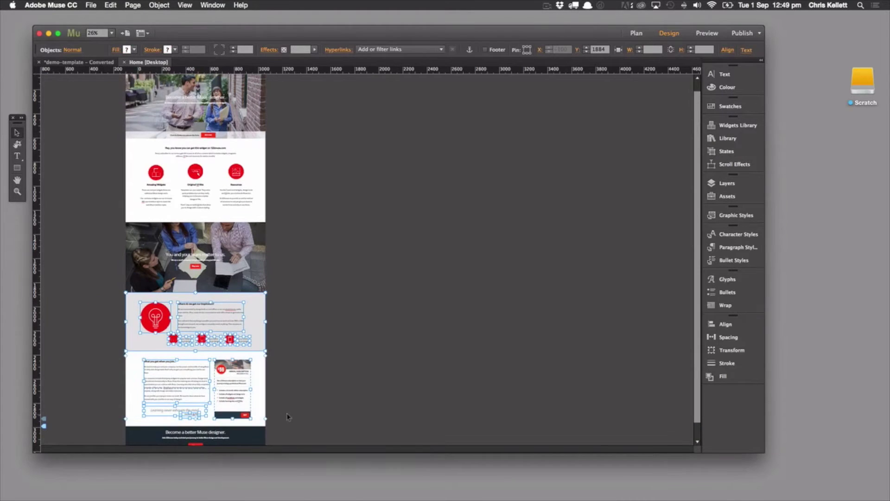
# Nudge the lower sections down with Shift+Down three times to open a gap above the inspiration section.
pyautogui.hotkey('shift', 'Down')
pyautogui.hotkey('shift', 'Down')
pyautogui.hotkey('shift', 'Down')
pyautogui.hotkey('shift', 'Down')
pyautogui.hotkey('shift', 'Down')
pyautogui.hotkey('shift', 'Down')
pyautogui.hotkey('shift', 'Down')
pyautogui.hotkey('shift', 'Down')
pyautogui.hotkey('shift', 'Down')
pyautogui.hotkey('shift', 'Down')
pyautogui.hotkey('shift', 'Down')
pyautogui.hotkey('shift', 'Down')
pyautogui.hotkey('shift', 'Down')
pyautogui.hotkey('shift', 'Down')
pyautogui.hotkey('shift', 'Down')
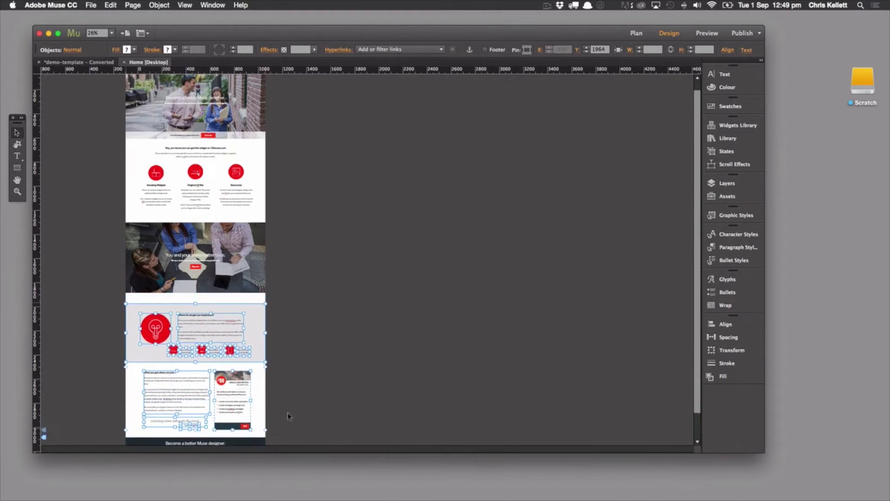
pyautogui.hotkey('shift', 'Down')
pyautogui.hotkey('shift', 'Down')
pyautogui.hotkey('shift', 'Down')
pyautogui.hotkey('shift', 'Down')
pyautogui.hotkey('shift', 'Down')
pyautogui.hotkey('shift', 'Down')
pyautogui.hotkey('shift', 'Down')
pyautogui.hotkey('shift', 'Down')
pyautogui.hotkey('shift', 'Down')
pyautogui.hotkey('shift', 'Down')
pyautogui.hotkey('shift', 'Down')
pyautogui.hotkey('shift', 'Down')
pyautogui.hotkey('shift', 'Down')
pyautogui.hotkey('shift', 'Down')
pyautogui.hotkey('shift', 'Down')
pyautogui.hotkey('shift', 'Down')
pyautogui.hotkey('shift', 'Down')
pyautogui.hotkey('shift', 'Down')
pyautogui.hotkey('shift', 'Down')
pyautogui.hotkey('shift', 'Down')
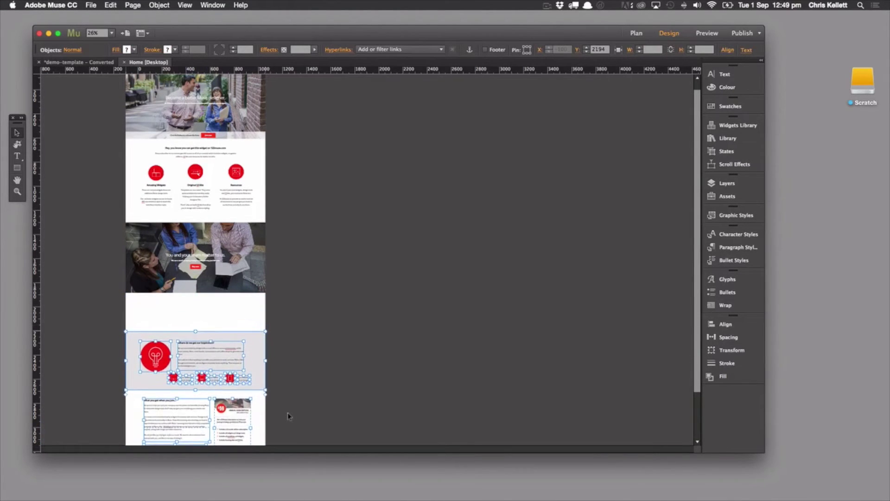
pyautogui.hotkey('shift', 'Down')
pyautogui.hotkey('shift', 'Down')
pyautogui.hotkey('shift', 'Down')
pyautogui.hotkey('shift', 'Down')
pyautogui.hotkey('shift', 'Down')
pyautogui.hotkey('shift', 'Down')
pyautogui.hotkey('shift', 'Down')
pyautogui.hotkey('shift', 'Down')
pyautogui.hotkey('shift', 'Down')
pyautogui.hotkey('shift', 'Down')
pyautogui.hotkey('shift', 'Down')
pyautogui.hotkey('shift', 'Down')
pyautogui.hotkey('shift', 'Down')
pyautogui.hotkey('shift', 'Down')
pyautogui.hotkey('shift', 'Down')
pyautogui.hotkey('shift', 'Down')
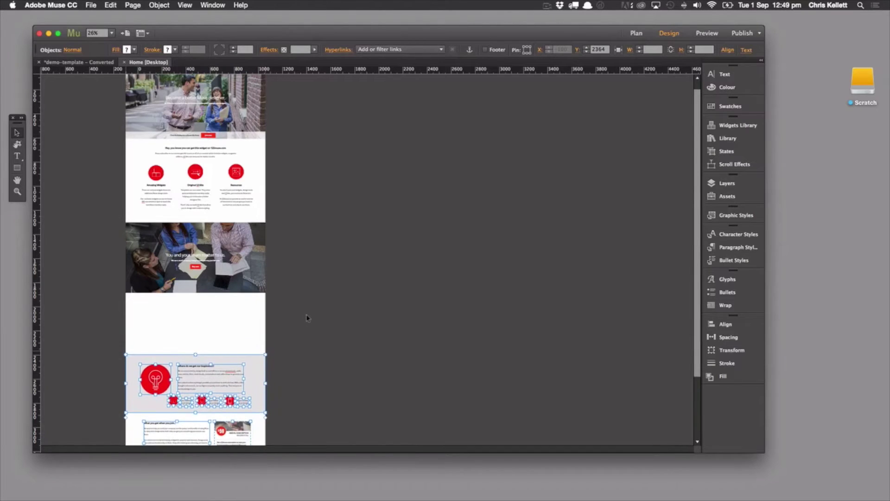
pyautogui.click(278, 332)
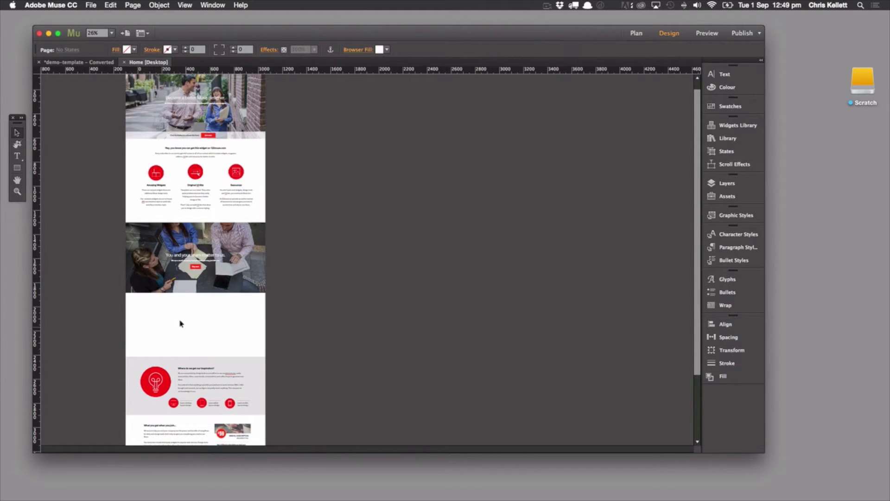
# Paste the heading text frame into the gap, widen it to 738 px and lower it to 89 px spacing.
pyautogui.press('super+v')
pyautogui.moveTo(367, 269); pyautogui.dragTo(149, 310)
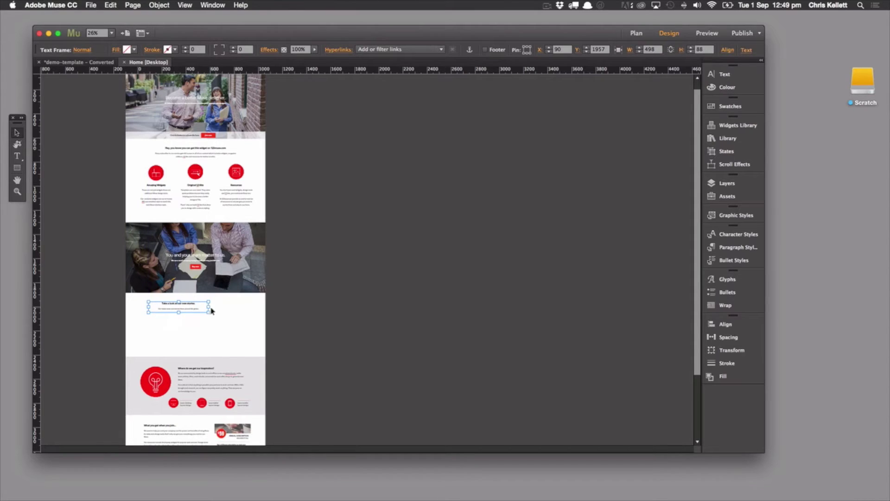
pyautogui.moveTo(228, 307); pyautogui.dragTo(238, 307)
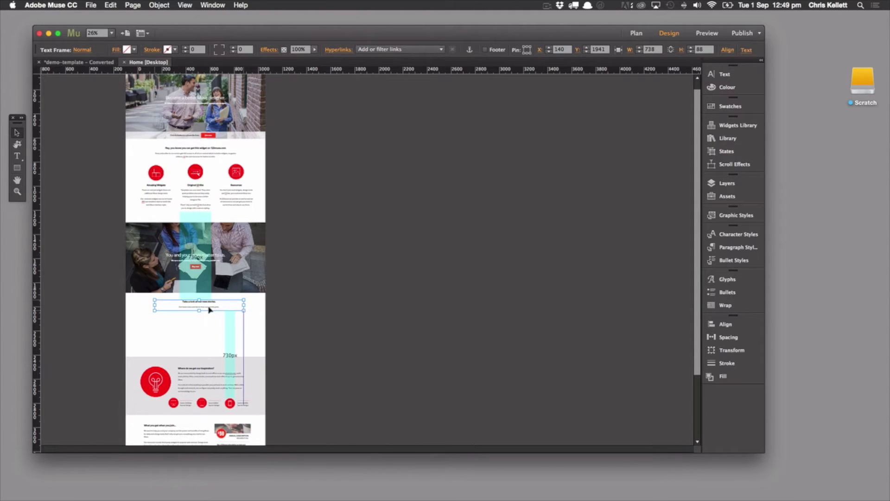
pyautogui.moveTo(210, 310); pyautogui.dragTo(211, 310)
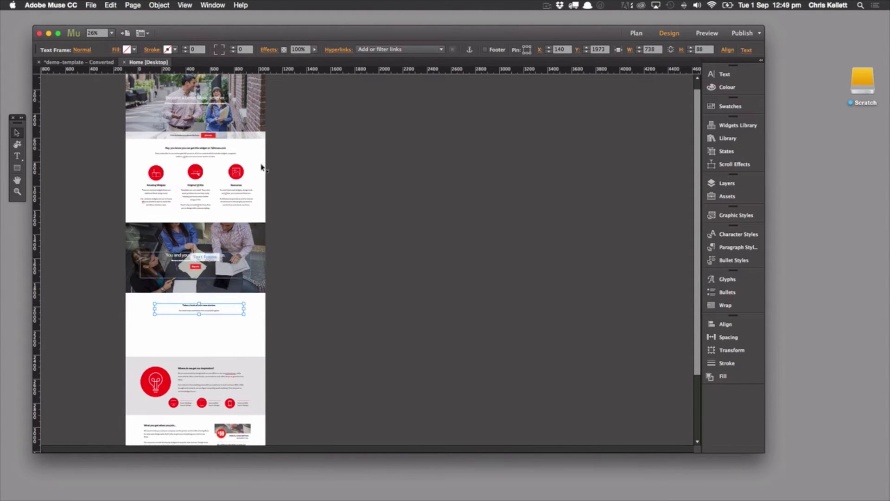
# Centre the heading frame horizontally, aligned to the Content Area.
pyautogui.click(728, 50)
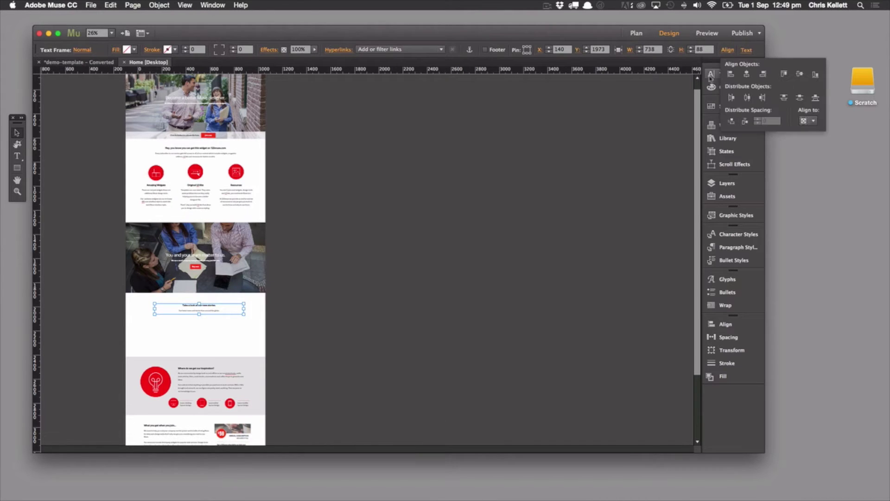
pyautogui.click(808, 120)
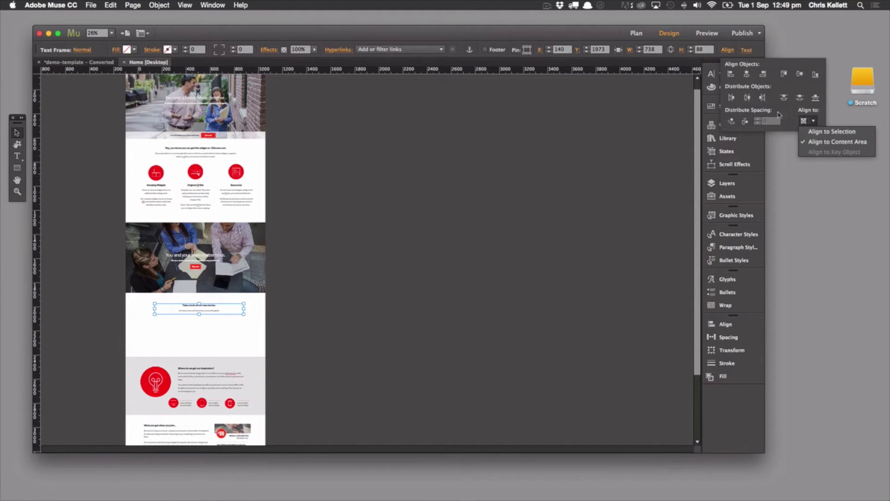
pyautogui.click(834, 141)
pyautogui.click(746, 74)
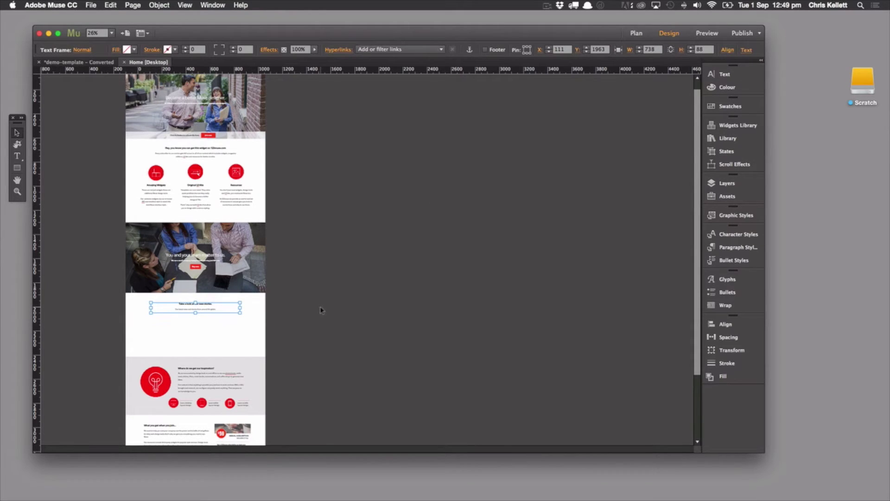
pyautogui.click(278, 308)
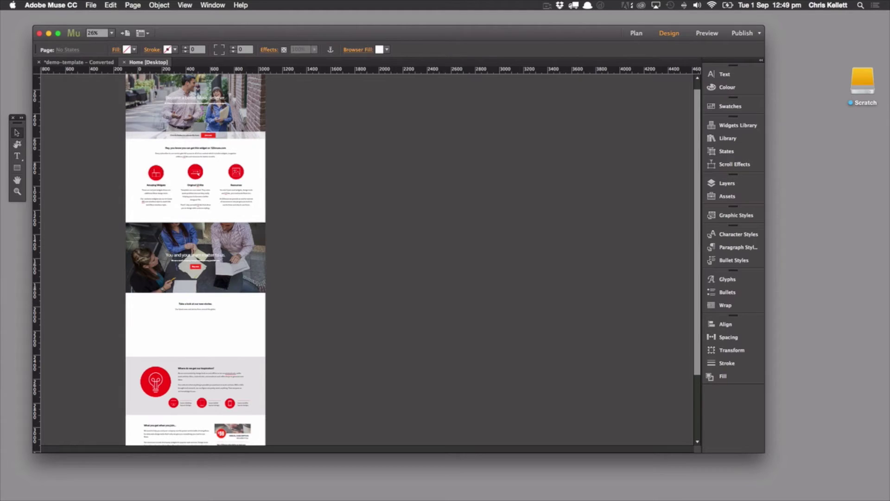
pyautogui.click(18, 190)
# Zoom the page to 100% and return to the Selection tool.
pyautogui.click(150, 223)
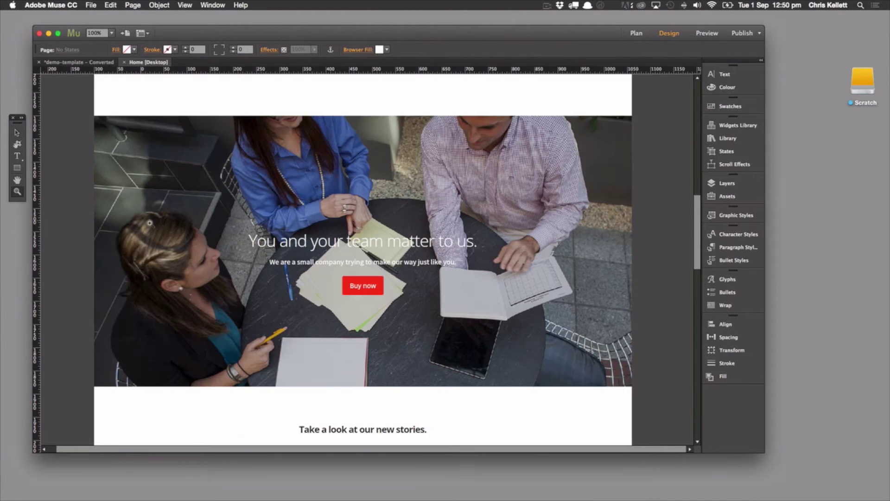
pyautogui.scroll(-10, 151, 223)
pyautogui.scroll(6, 151, 223)
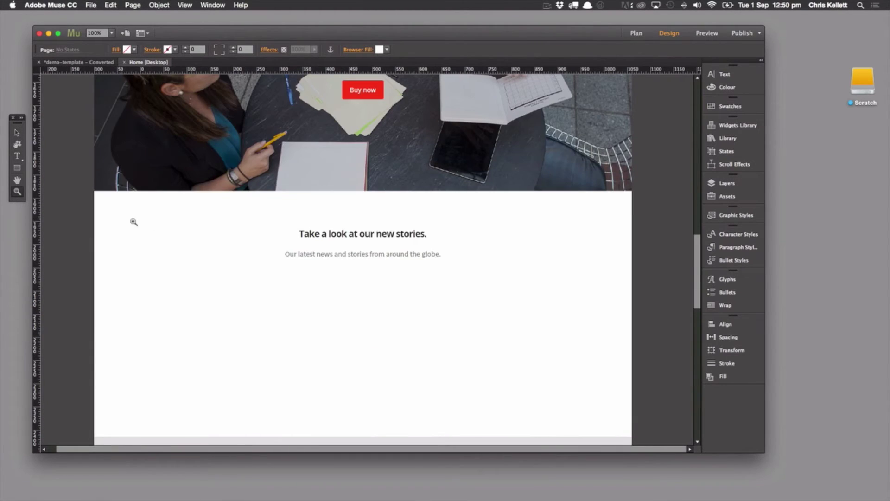
pyautogui.click(17, 133)
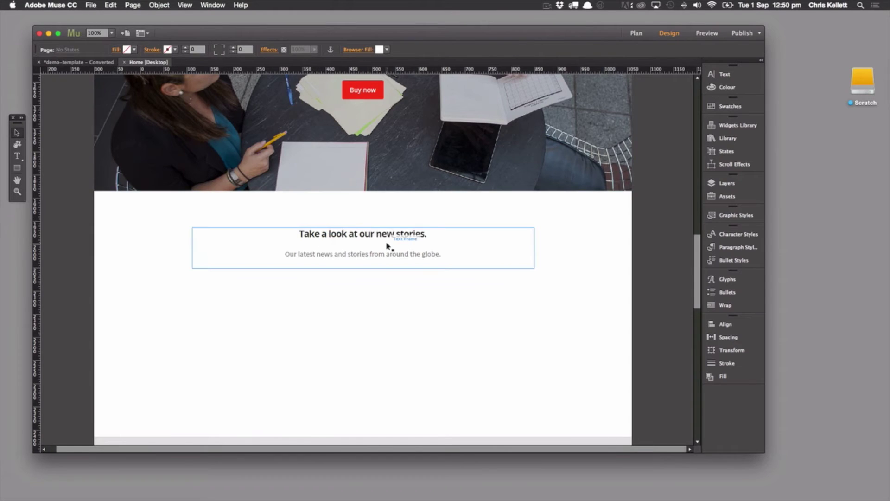
pyautogui.scroll(-3, 387, 245)
# Drag the Adobe Slate widget from the Library onto the page below the stories heading.
pyautogui.click(728, 138)
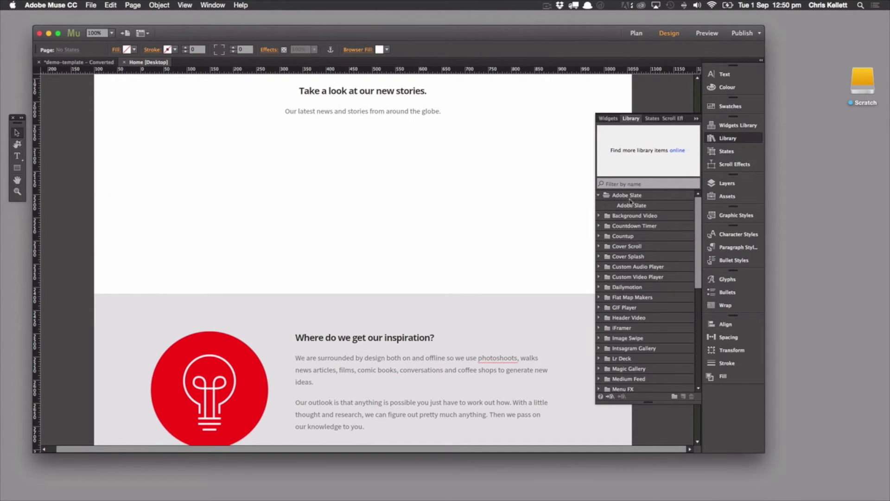
pyautogui.click(632, 205)
pyautogui.moveTo(423, 178); pyautogui.dragTo(175, 179)
pyautogui.click(185, 5)
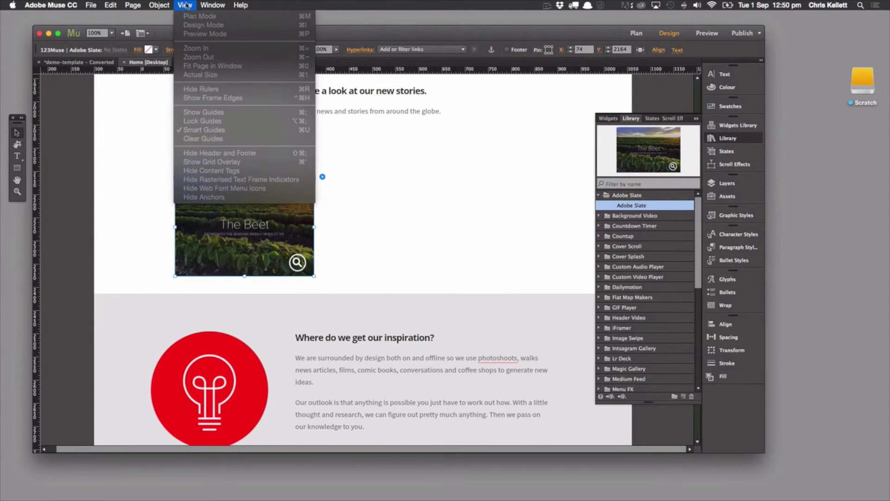
pyautogui.click(137, 120)
# Show the column guides and move The Beet widget onto the leftmost column.
pyautogui.click(184, 5)
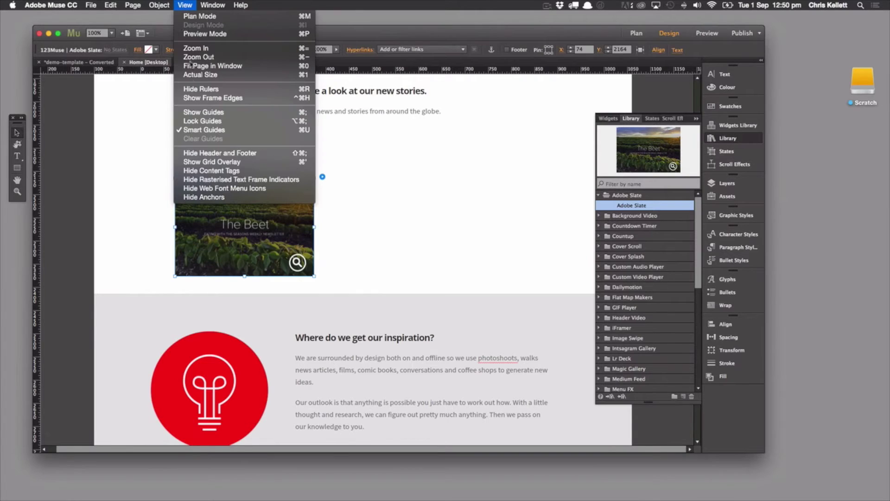
pyautogui.click(194, 111)
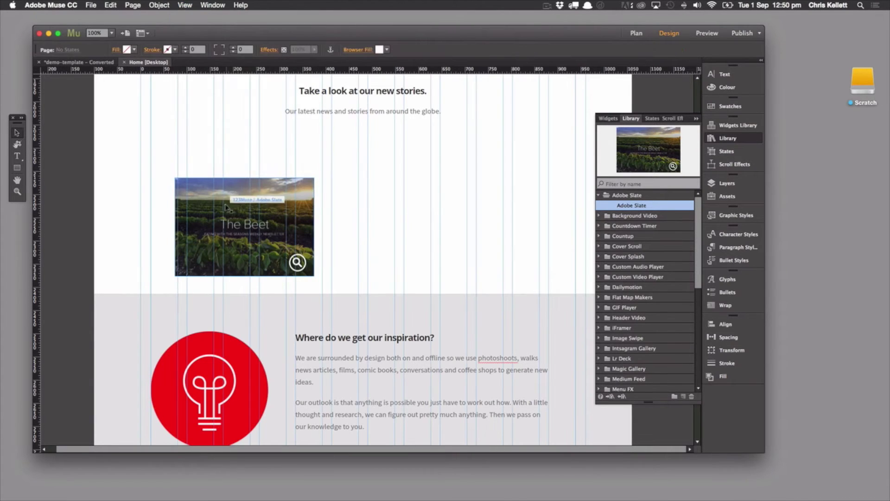
pyautogui.moveTo(205, 190); pyautogui.dragTo(203, 187)
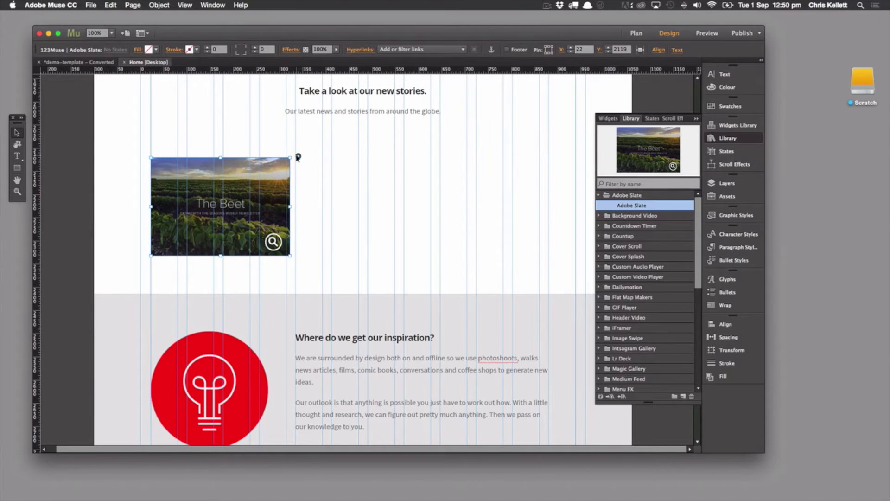
# Open the Adobe Slate widget's options, then switch to Chrome to view the Slate stories.
pyautogui.click(298, 158)
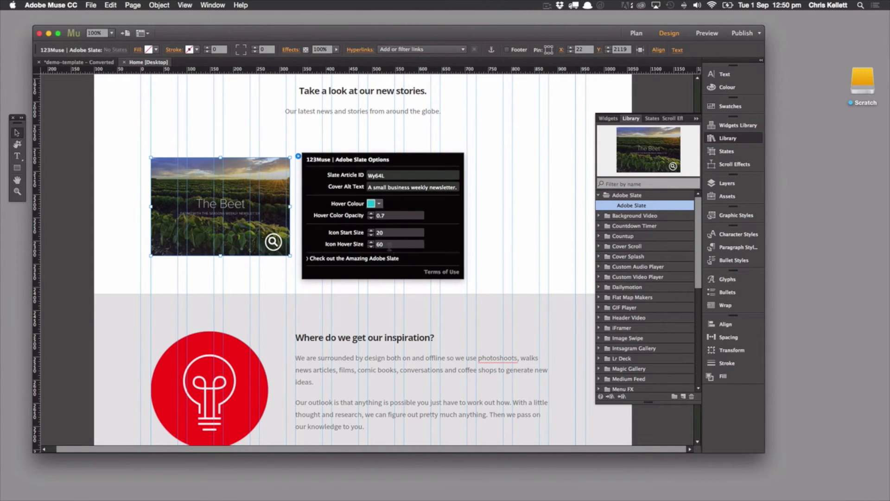
pyautogui.moveTo(404, 496)
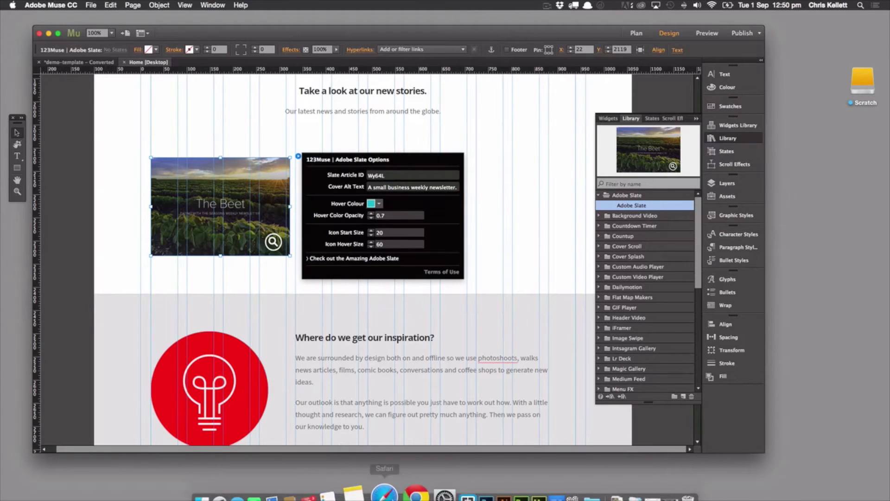
pyautogui.click(405, 484)
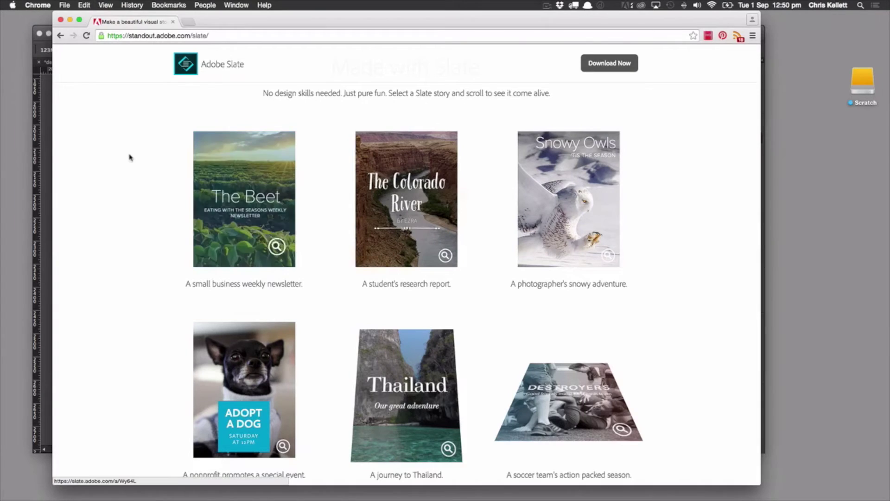
# Bring the Adobe Muse project back in front of the Chrome Slate gallery.
pyautogui.click(49, 179)
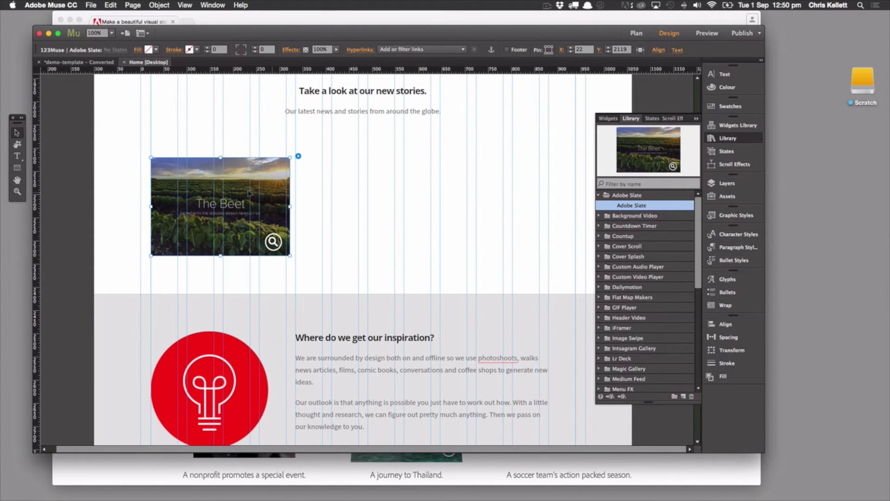
pyautogui.click(707, 32)
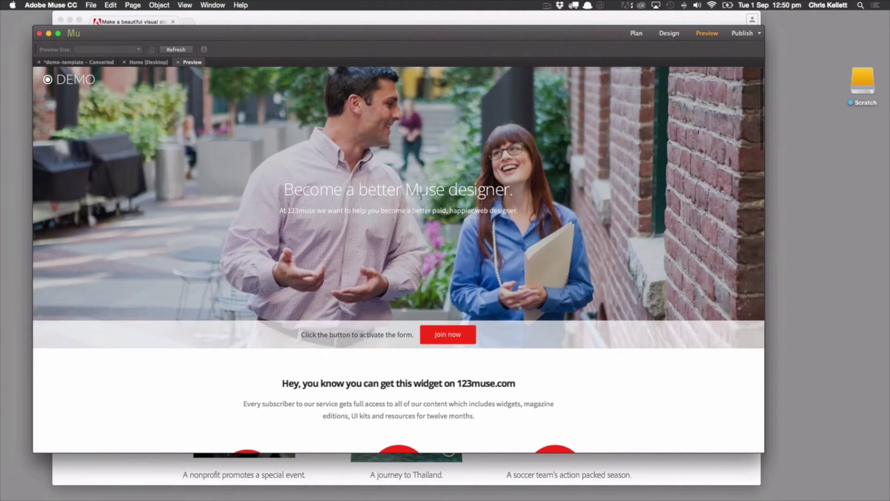
pyautogui.scroll(-15, 417, 198)
pyautogui.scroll(4, 422, 197)
pyautogui.scroll(-10, 422, 198)
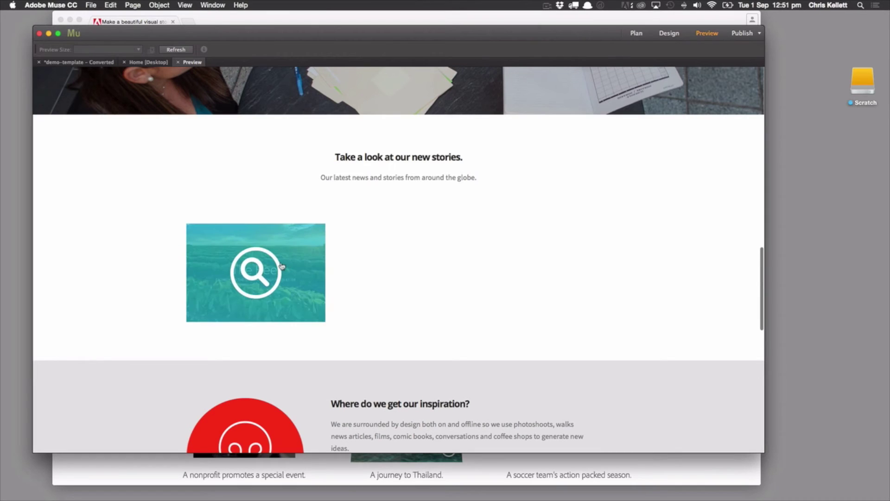
pyautogui.click(304, 234)
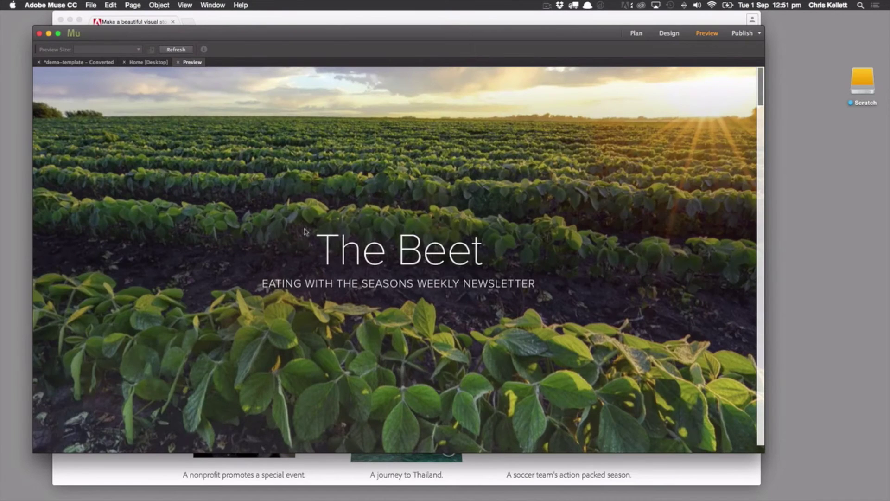
pyautogui.scroll(-20, 505, 227)
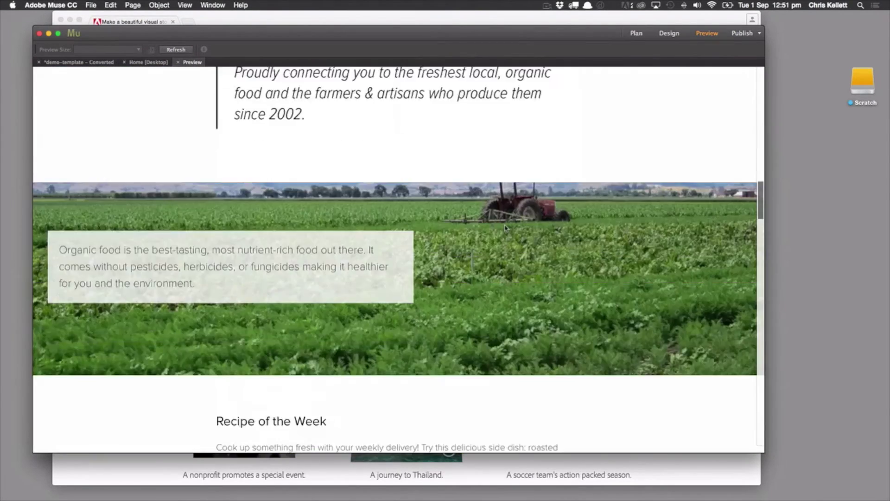
pyautogui.scroll(-5, 506, 228)
pyautogui.scroll(20, 506, 228)
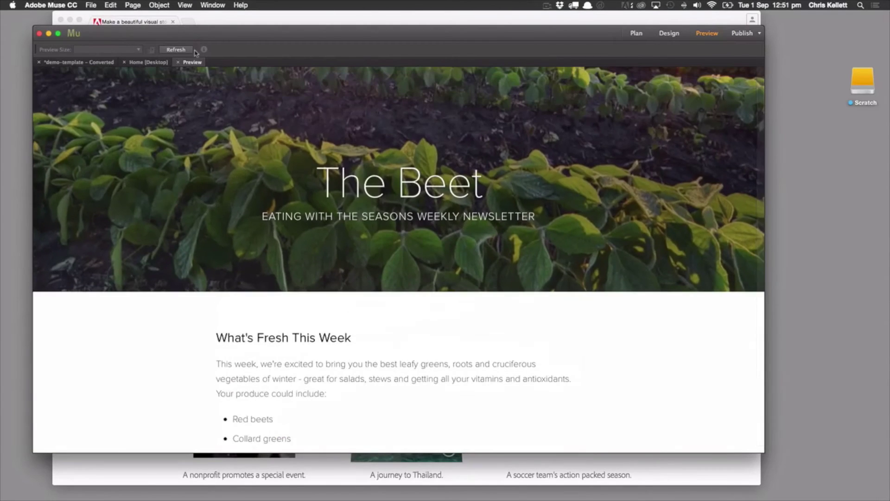
pyautogui.click(178, 62)
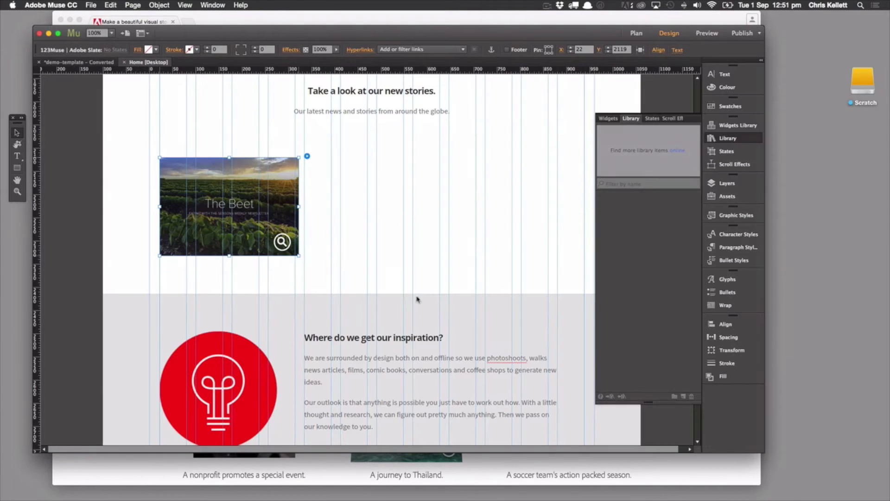
# In Adobe Slate Options, set hover colour red, hover colour opacity 0.8 and icon hover size 30.
pyautogui.click(307, 157)
pyautogui.click(387, 204)
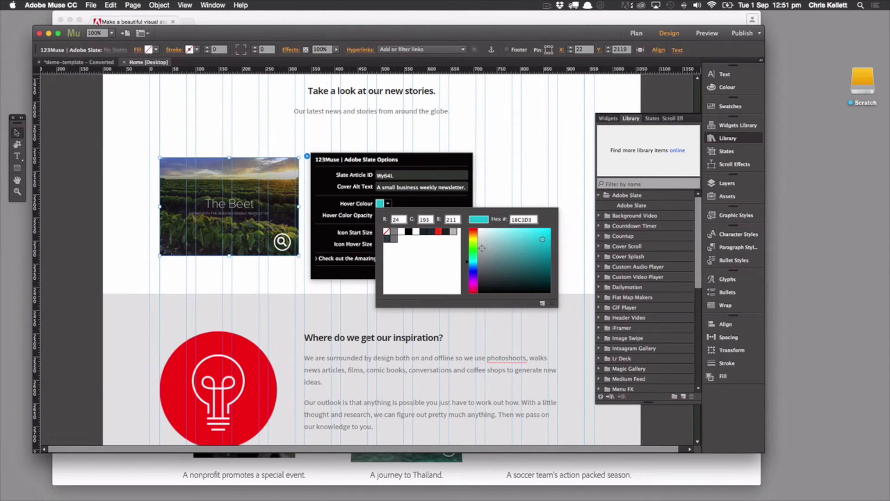
pyautogui.click(439, 231)
pyautogui.click(410, 167)
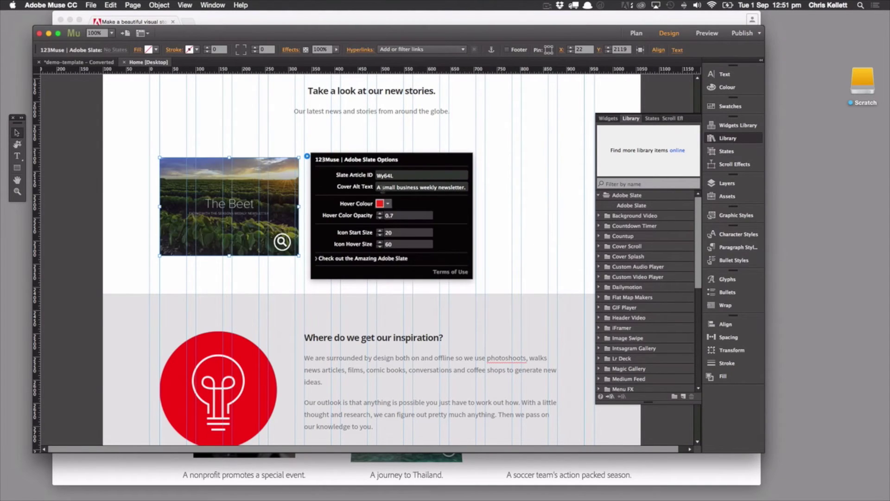
pyautogui.click(380, 218)
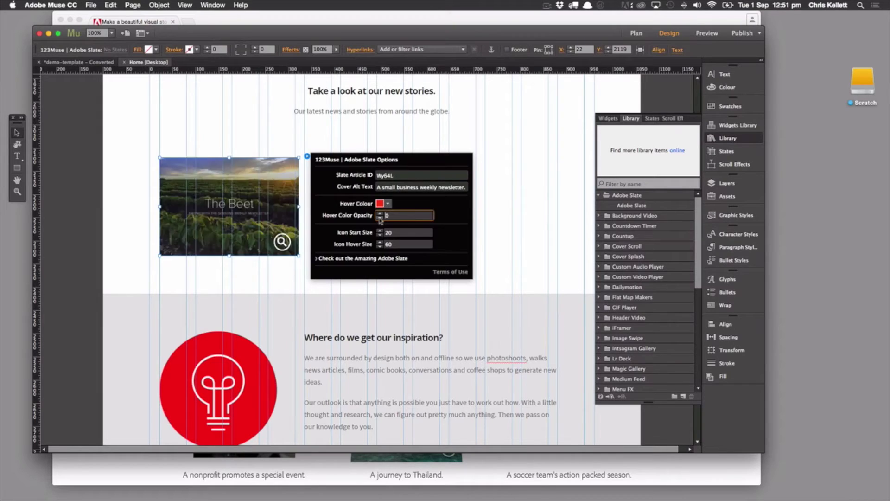
pyautogui.doubleClick(389, 216)
pyautogui.press('Return')
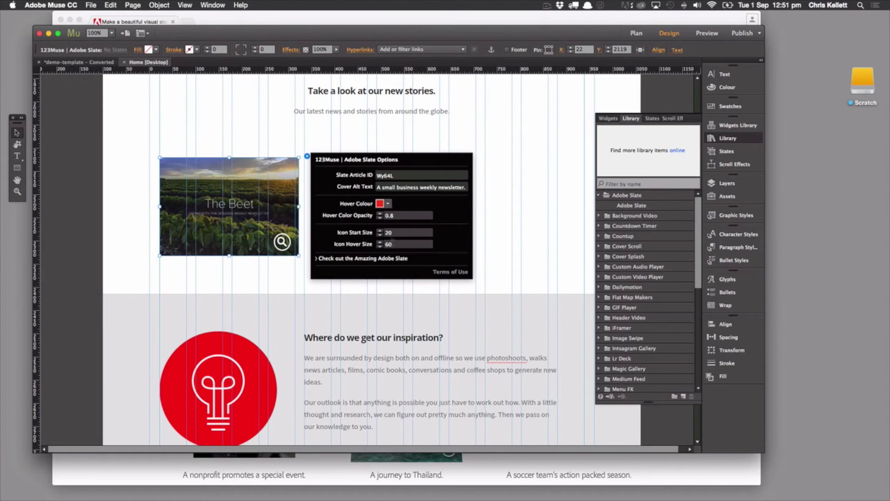
pyautogui.doubleClick(388, 244)
pyautogui.write('30')
pyautogui.press('Return')
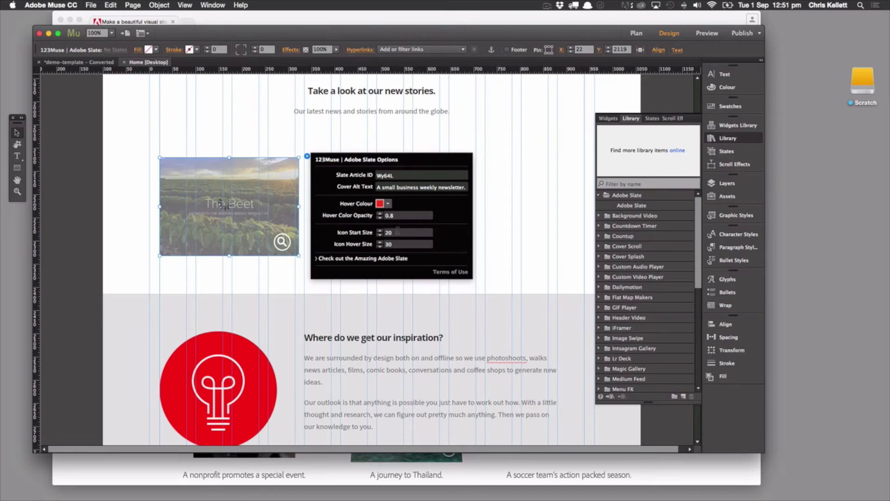
pyautogui.click(527, 175)
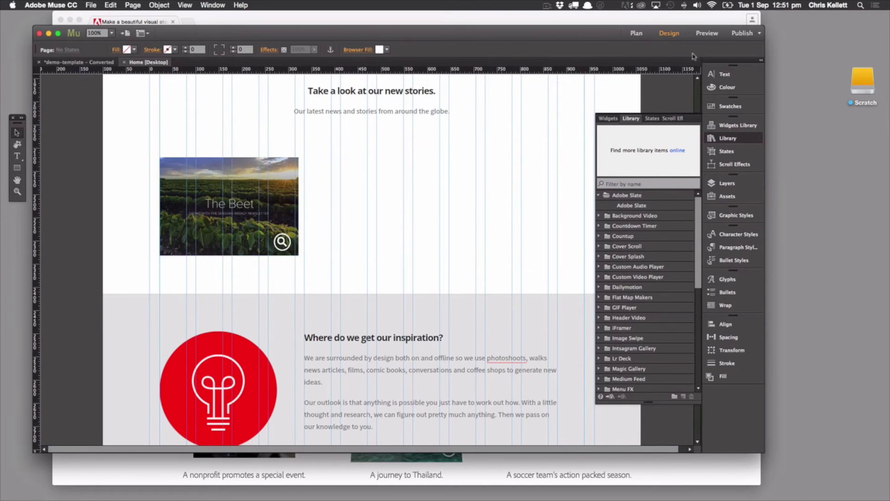
pyautogui.click(706, 33)
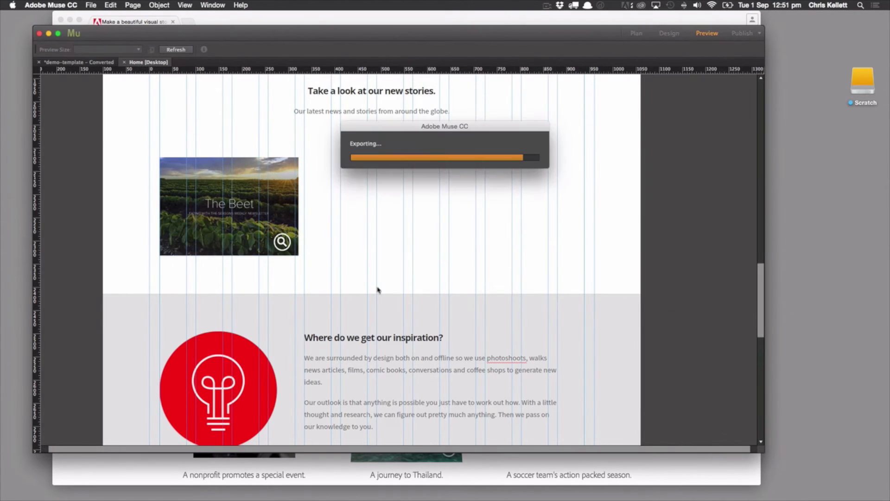
pyautogui.scroll(-15, 398, 288)
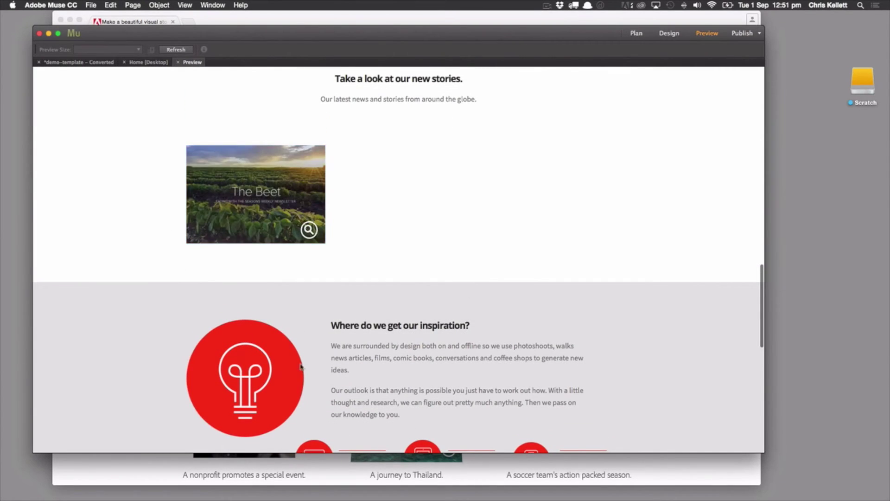
pyautogui.click(176, 62)
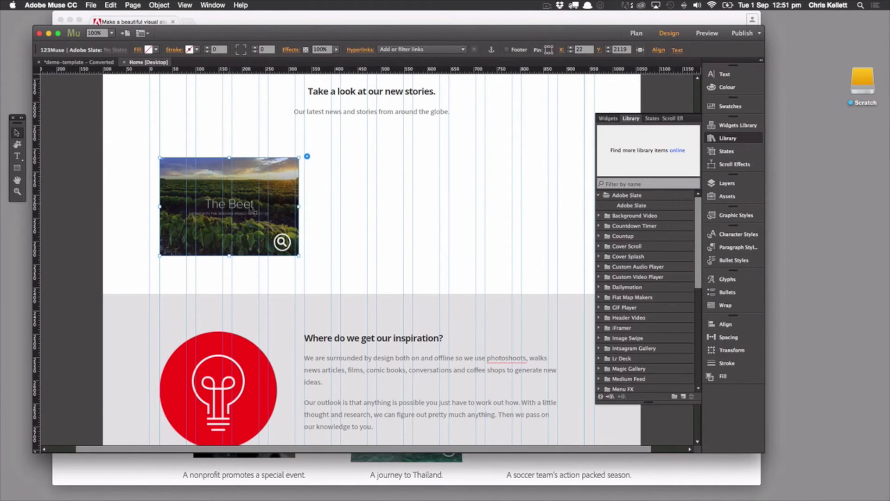
# Align the Beet widget to the guides, Alt-drag copies into a row, and select all three.
pyautogui.moveTo(255, 212); pyautogui.dragTo(230, 209)
pyautogui.moveTo(301, 211); pyautogui.dragTo(563, 190)
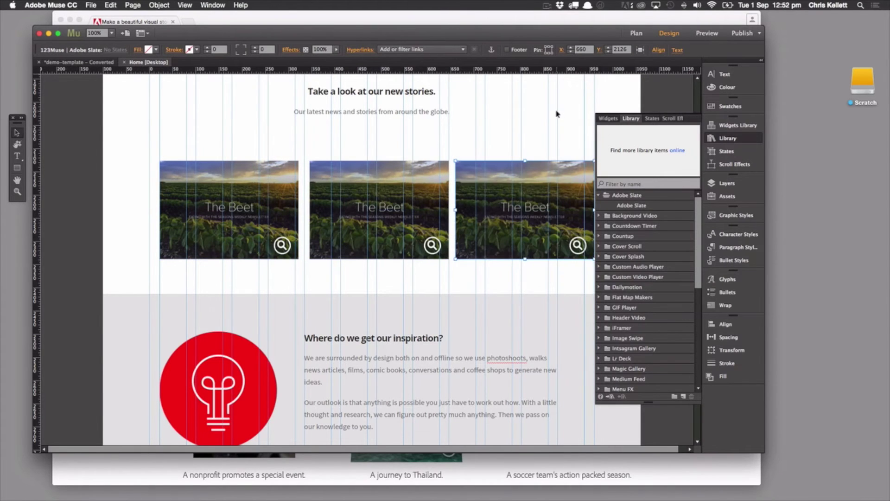
pyautogui.click(696, 119)
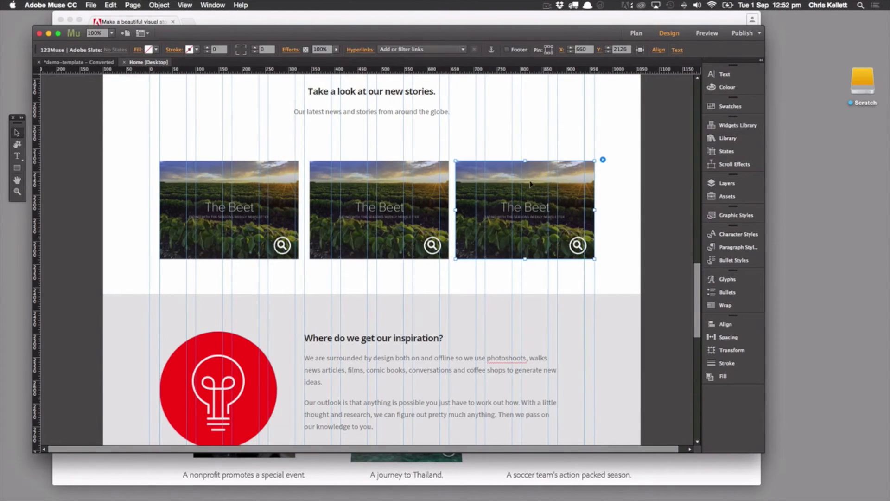
pyautogui.moveTo(530, 185); pyautogui.dragTo(520, 185)
pyautogui.click(632, 201)
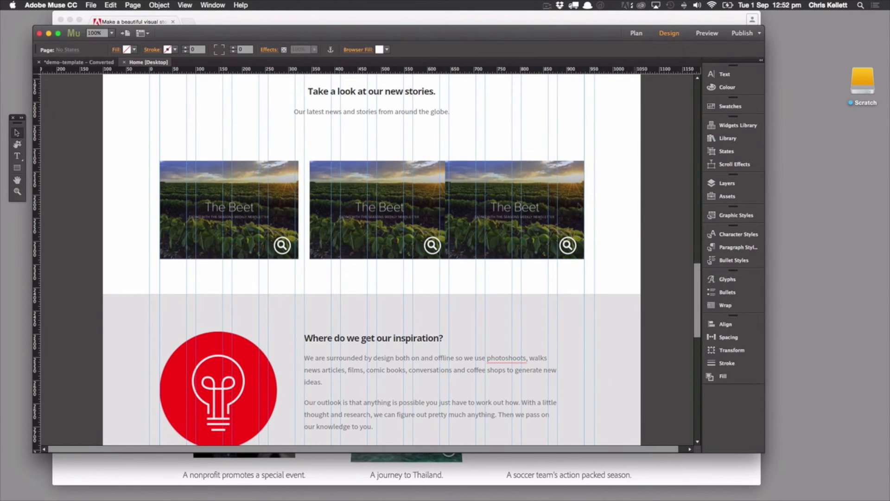
pyautogui.moveTo(635, 203); pyautogui.dragTo(207, 175)
# Distribute the three widgets' horizontal centres evenly using the Align panel.
pyautogui.click(678, 51)
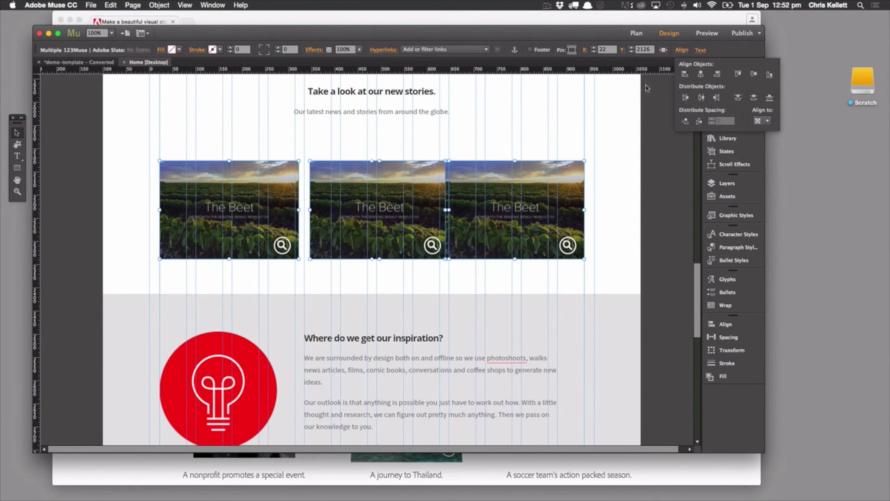
pyautogui.click(768, 121)
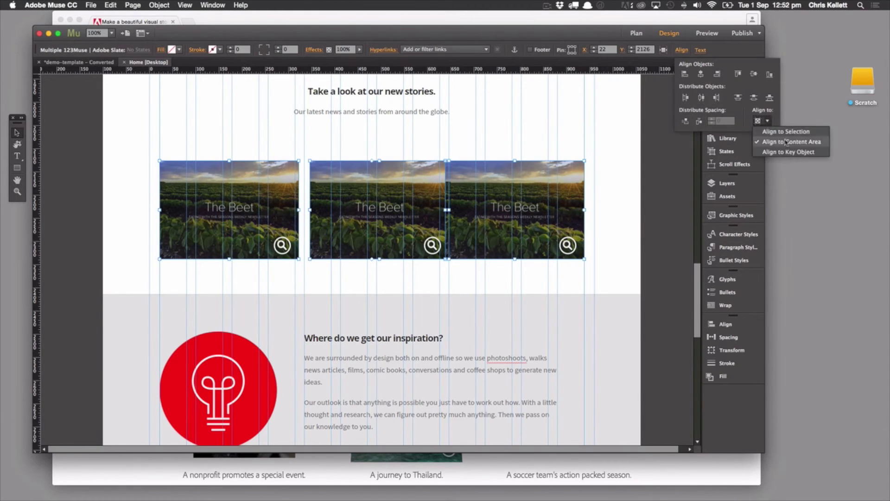
pyautogui.click(785, 132)
pyautogui.click(701, 97)
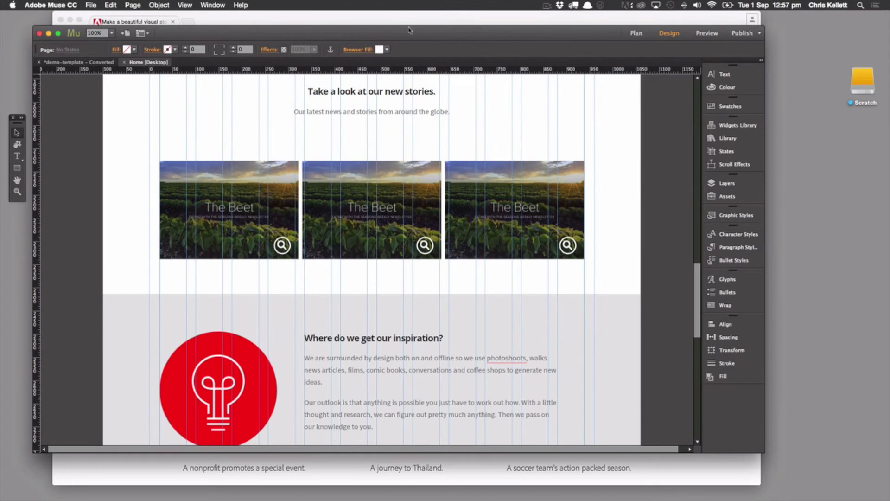
# Copy the Colorado River story's link address in Chrome, then return to the Muse page.
pyautogui.click(396, 17)
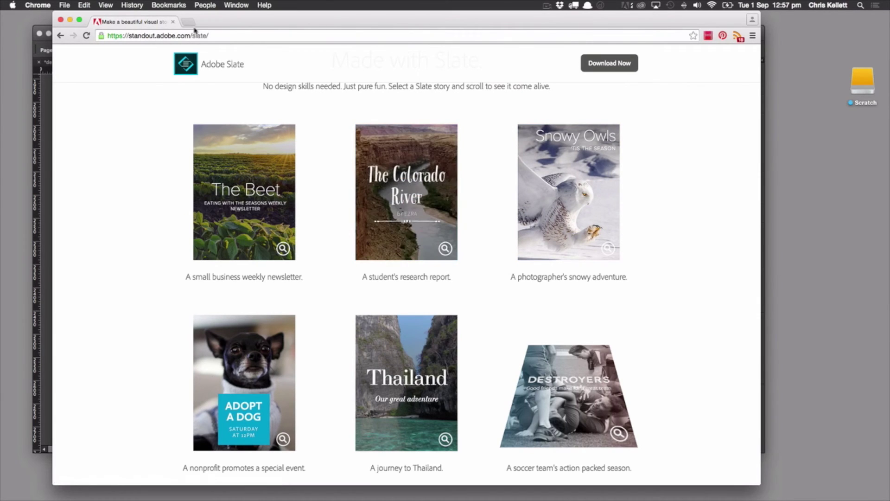
pyautogui.rightClick(410, 202)
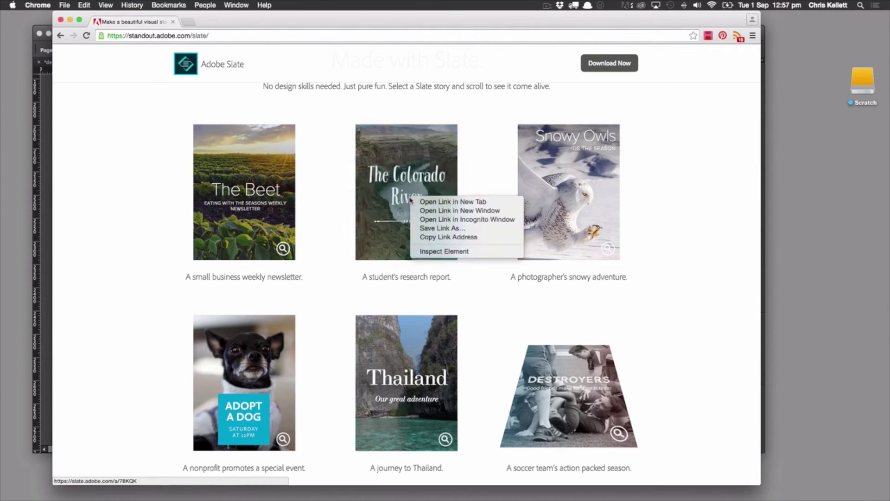
pyautogui.click(449, 237)
pyautogui.click(42, 190)
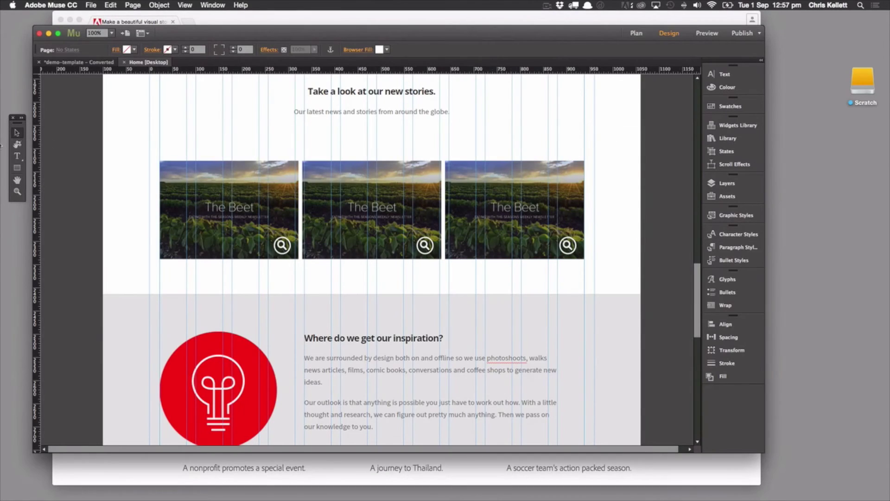
# Paste the copied story link into a temporary text frame and select its ID 78KQK.
pyautogui.click(17, 156)
pyautogui.moveTo(103, 113); pyautogui.dragTo(192, 131)
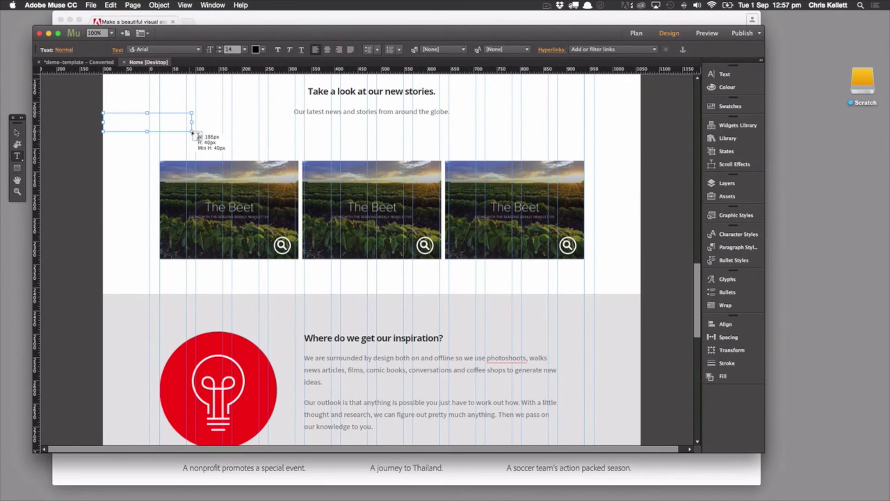
pyautogui.press('super+v')
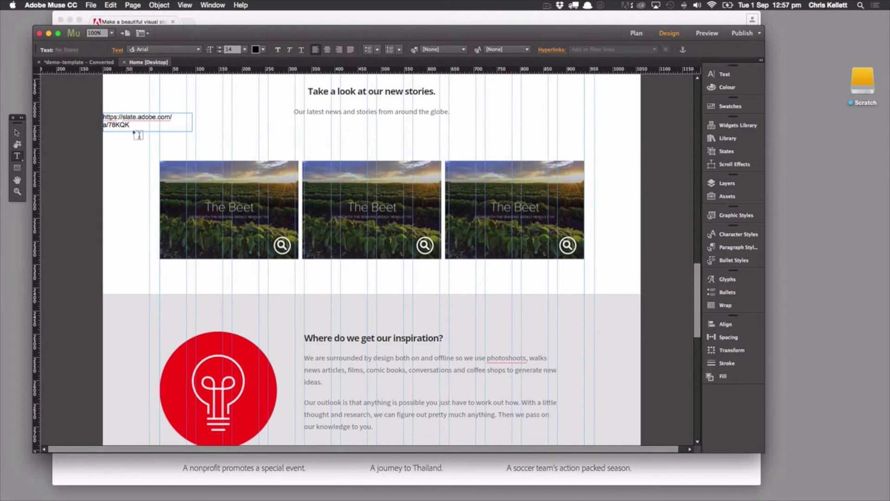
pyautogui.hotkey('shift', 'Left')
pyautogui.hotkey('shift', 'Left')
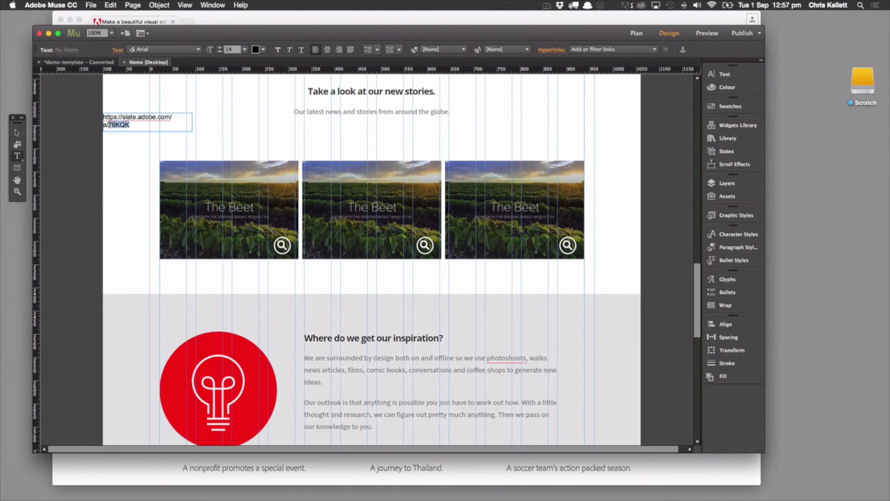
pyautogui.click(17, 132)
# Set the middle widget's Slate Article ID to 78KQK and delete the temporary link frame.
pyautogui.click(360, 196)
pyautogui.click(449, 159)
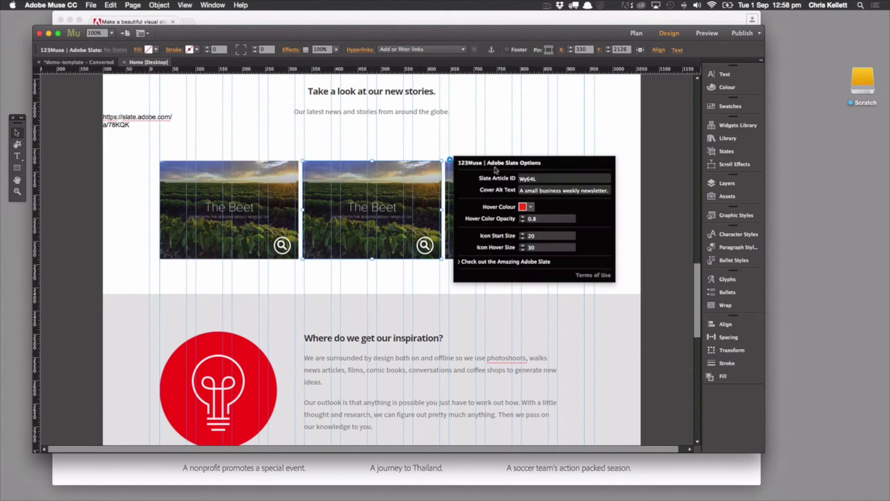
pyautogui.click(556, 179)
pyautogui.press('super+v')
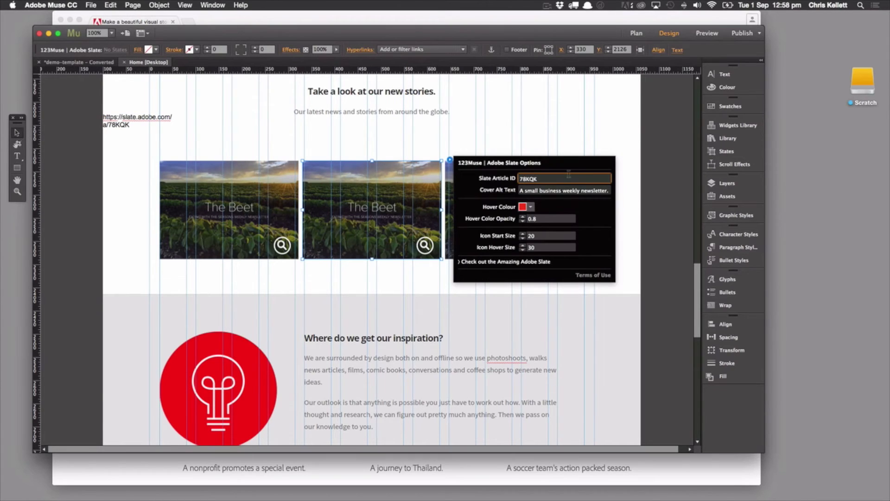
pyautogui.press('Return')
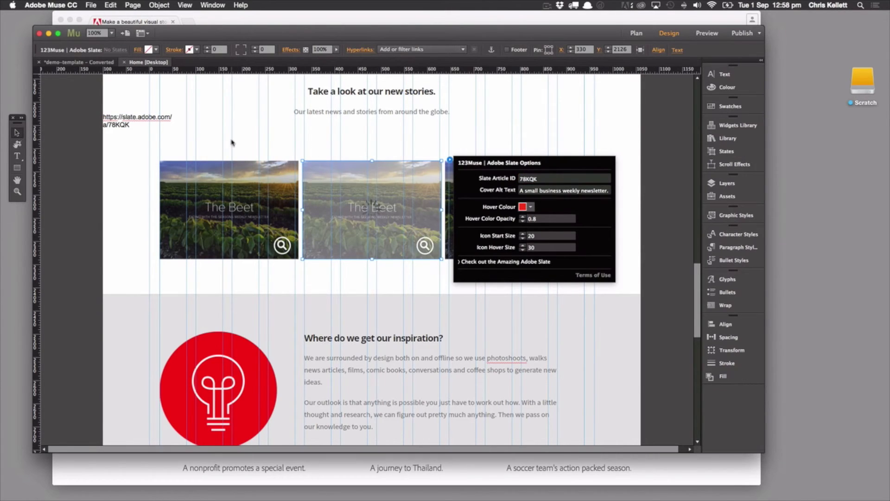
pyautogui.click(151, 120)
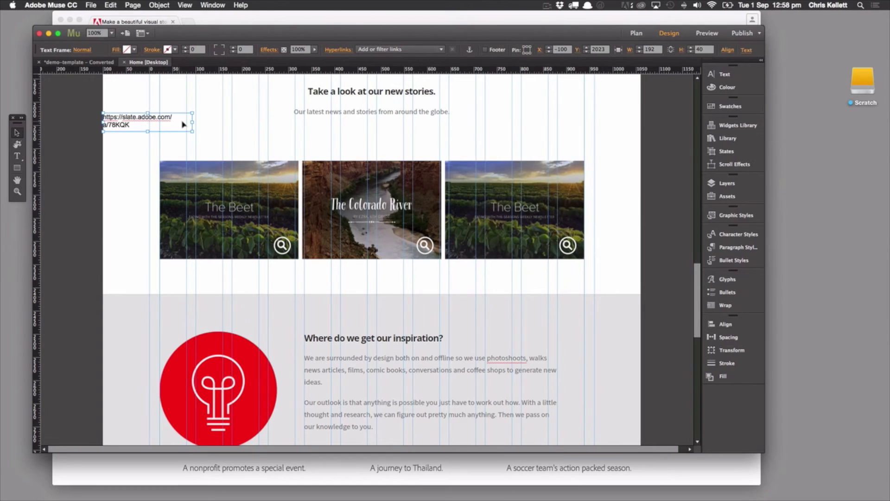
pyautogui.press('Delete')
# Copy the Snowy Owls story's link address from the Slate page in Chrome.
pyautogui.click(278, 21)
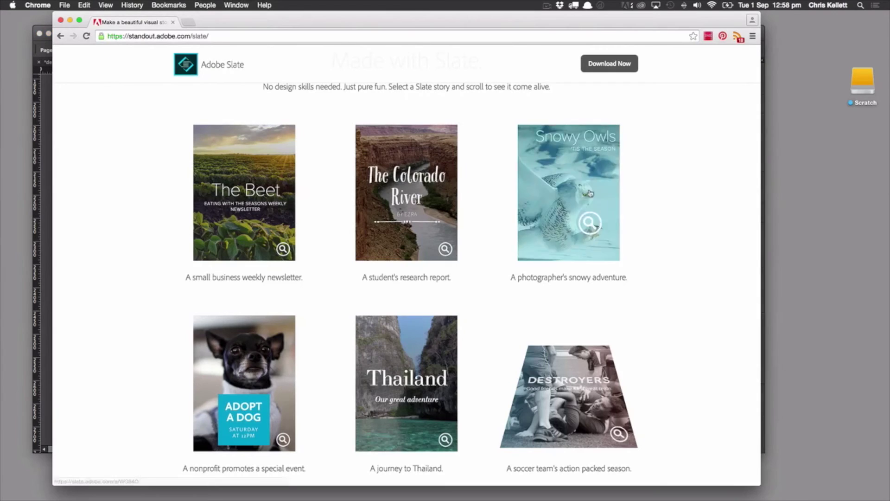
pyautogui.rightClick(600, 190)
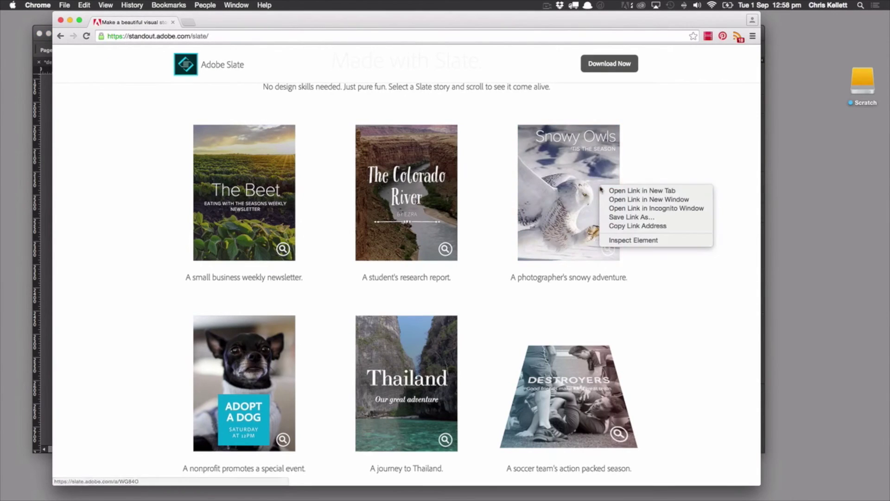
pyautogui.click(617, 224)
pyautogui.click(42, 159)
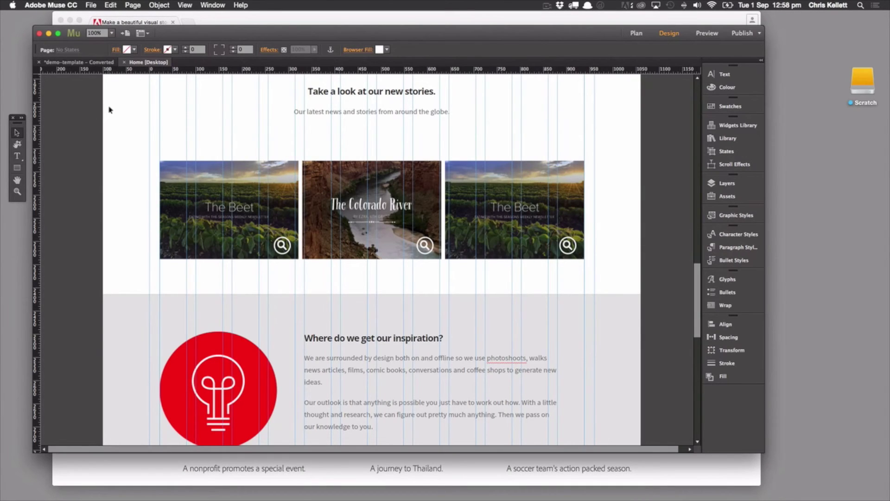
# Paste the Snowy Owls link as text at the page's top left and select its ID WG84O.
pyautogui.press('super+v')
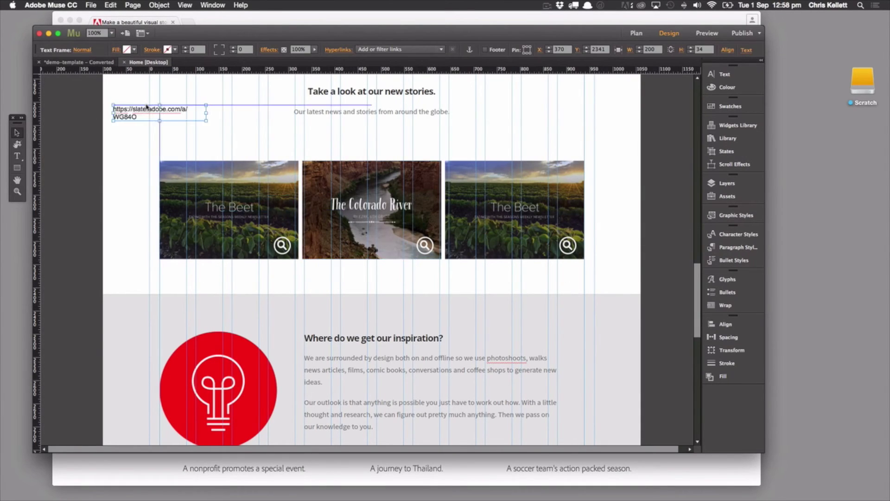
pyautogui.moveTo(146, 106); pyautogui.dragTo(98, 117)
pyautogui.doubleClick(137, 120)
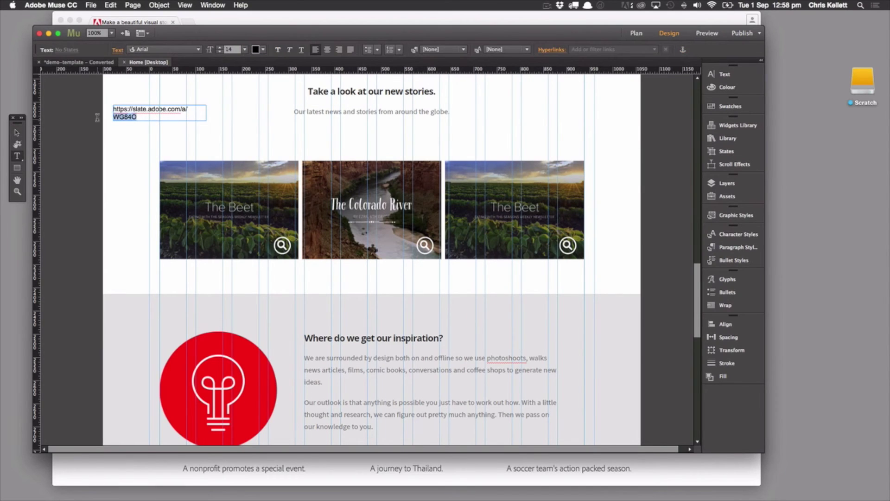
pyautogui.click(16, 132)
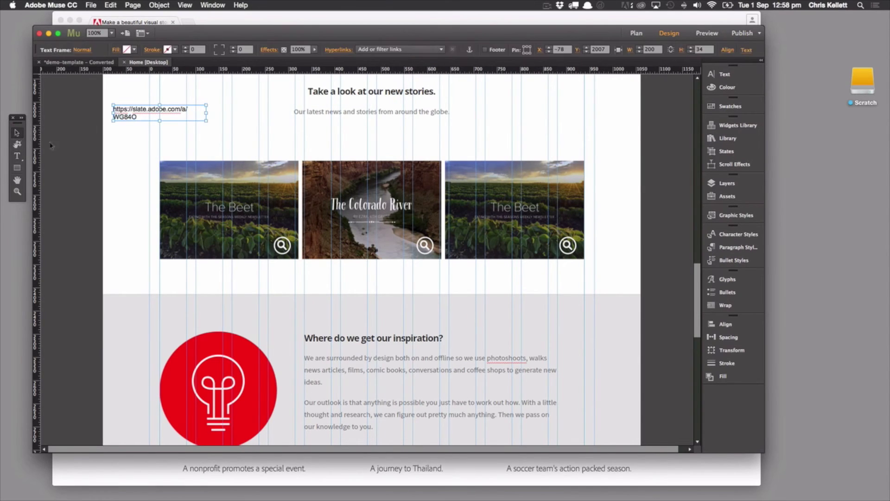
pyautogui.click(129, 125)
# Set the third widget's Slate Article ID to WG84O, then delete the WG84O note.
pyautogui.click(552, 187)
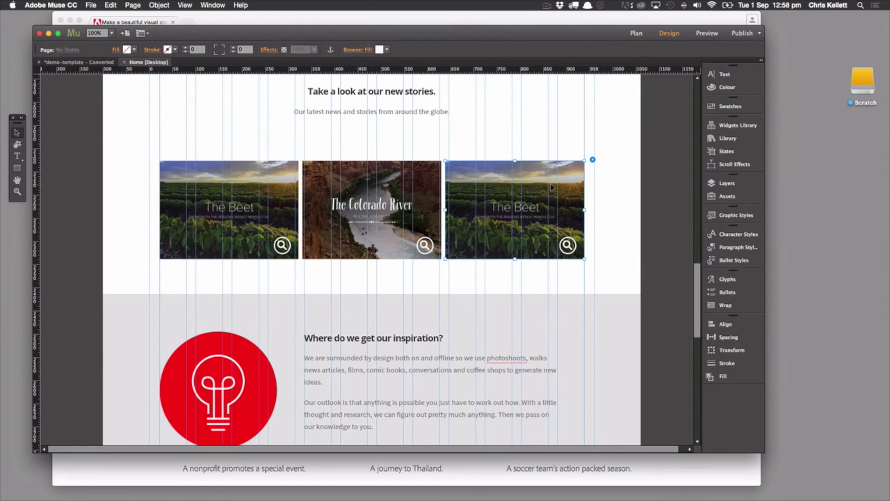
pyautogui.click(575, 170)
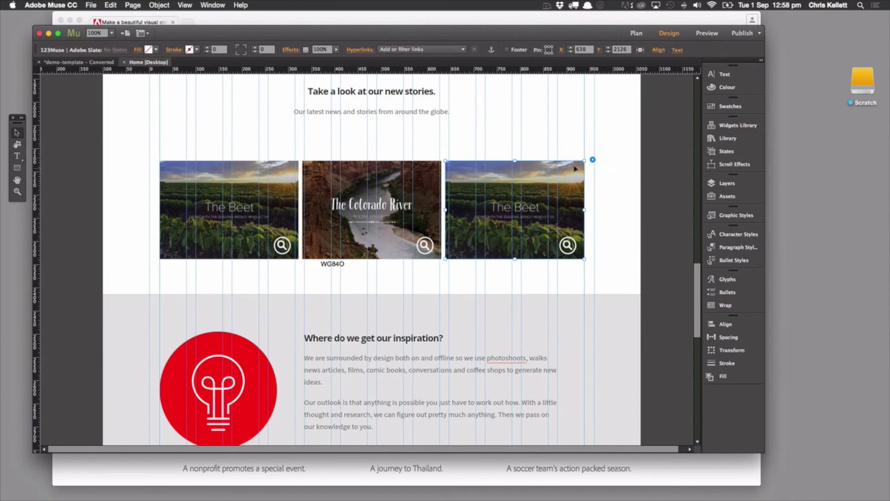
pyautogui.click(592, 159)
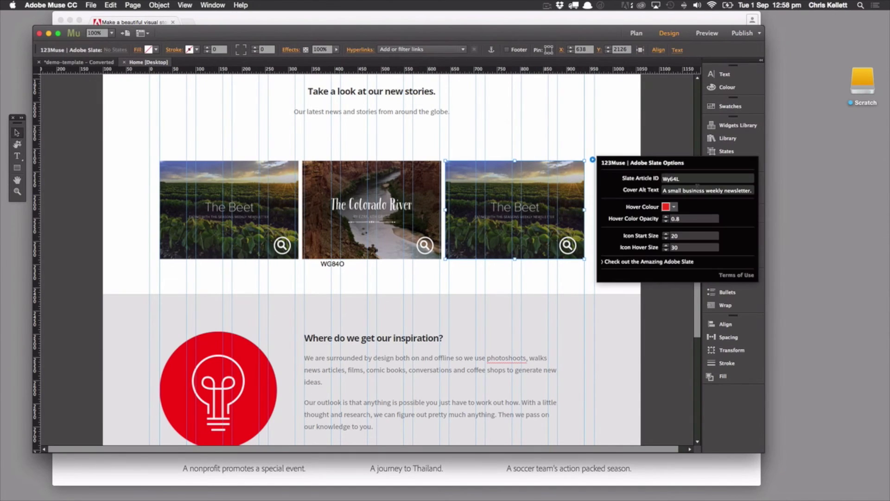
pyautogui.click(671, 178)
pyautogui.press('super+v')
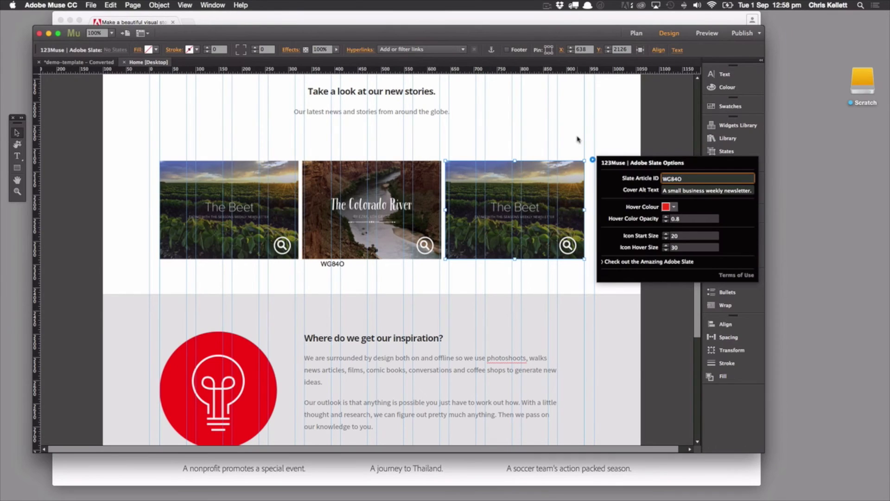
pyautogui.click(580, 140)
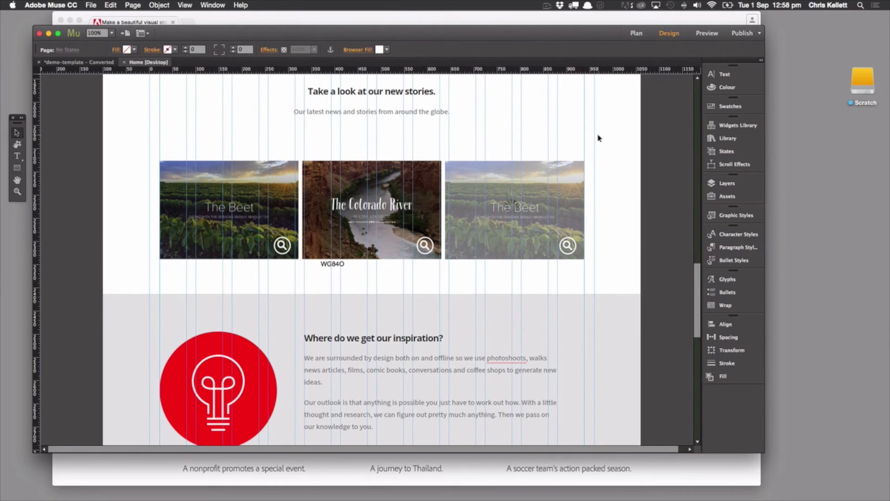
pyautogui.click(333, 263)
pyautogui.press('Delete')
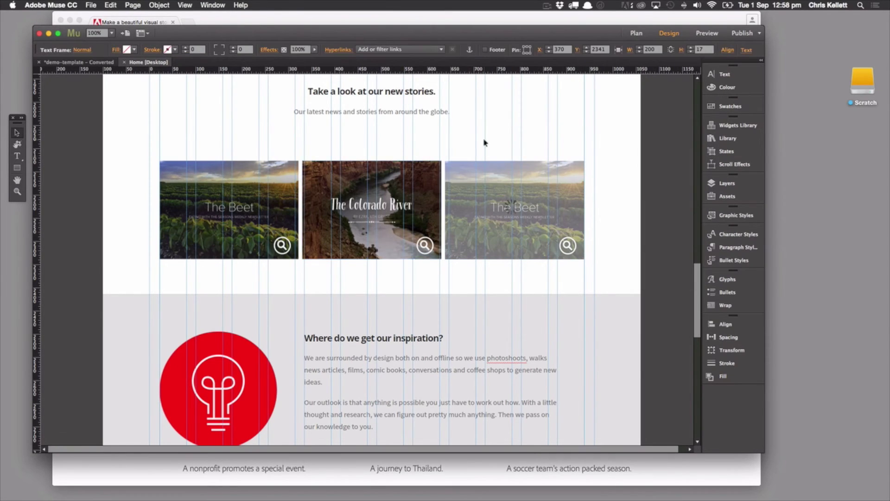
# Fit the whole page in view and nudge the sections below the stories row up 40 px.
pyautogui.moveTo(617, 229); pyautogui.dragTo(227, 156)
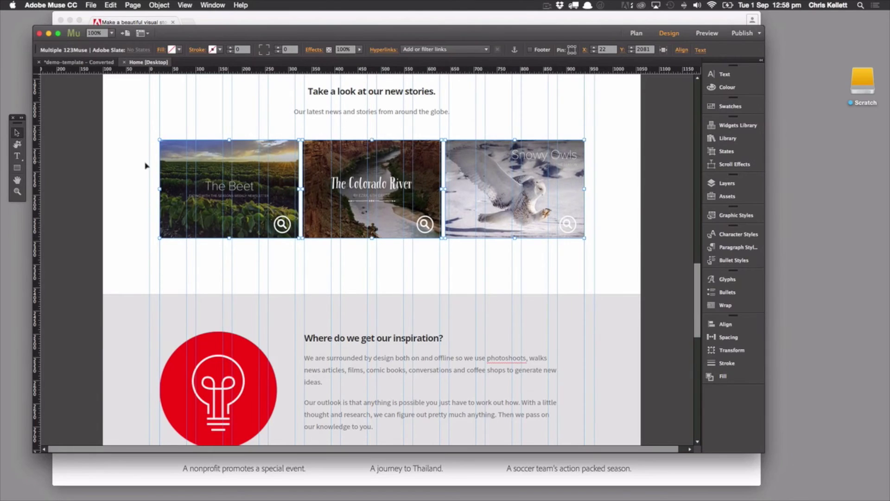
pyautogui.click(23, 195)
pyautogui.doubleClick(17, 180)
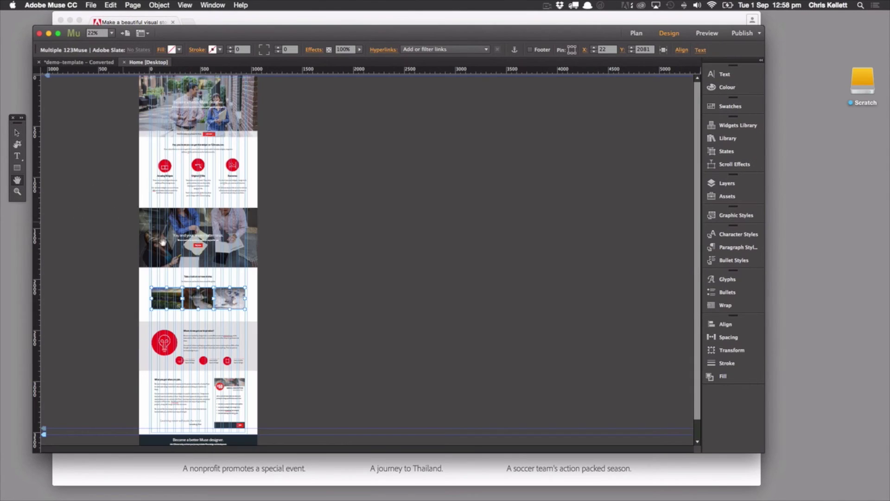
pyautogui.click(18, 132)
pyautogui.moveTo(93, 330); pyautogui.dragTo(323, 342)
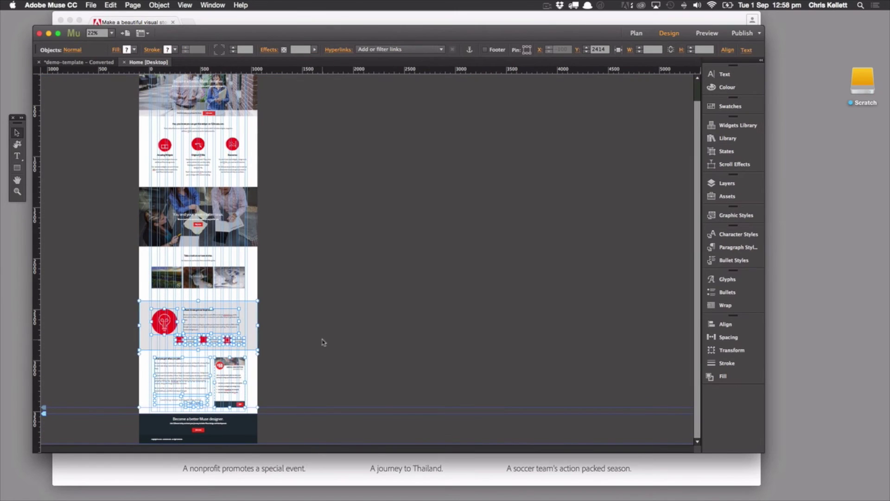
pyautogui.hotkey('shift', 'Up')
pyautogui.hotkey('shift', 'Up')
pyautogui.hotkey('shift', 'Up')
pyautogui.hotkey('shift', 'Up')
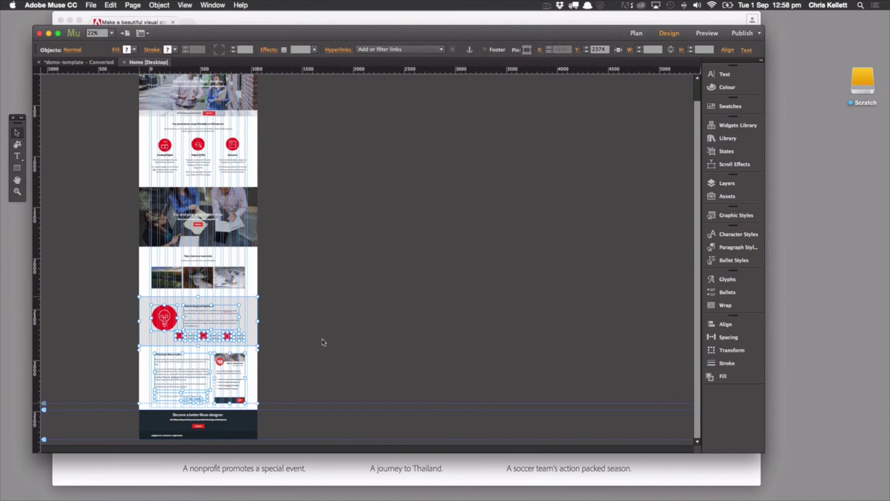
pyautogui.click(322, 269)
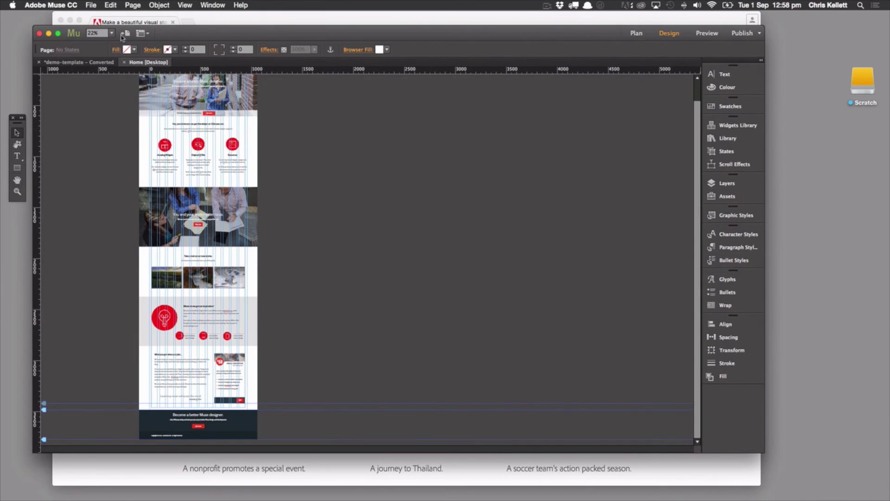
# Hide the layout guides and return the view to 100% actual size.
pyautogui.click(185, 5)
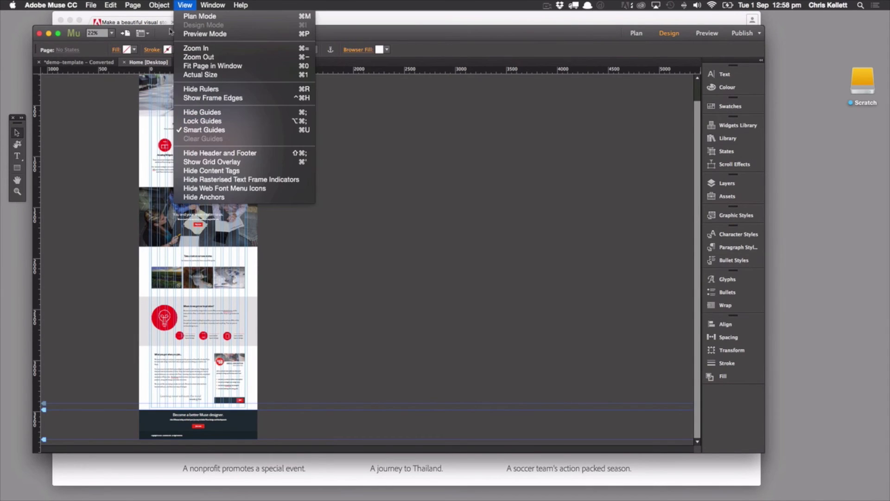
pyautogui.click(217, 112)
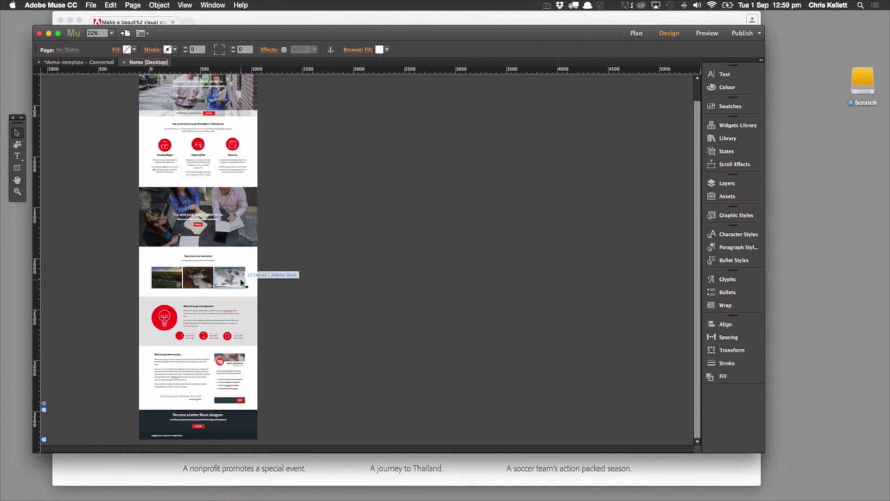
pyautogui.moveTo(242, 281); pyautogui.dragTo(162, 280)
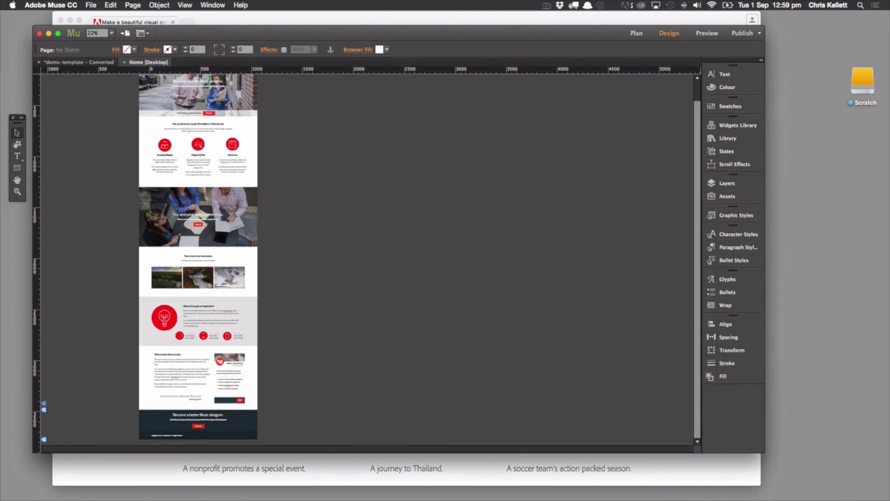
pyautogui.click(18, 180)
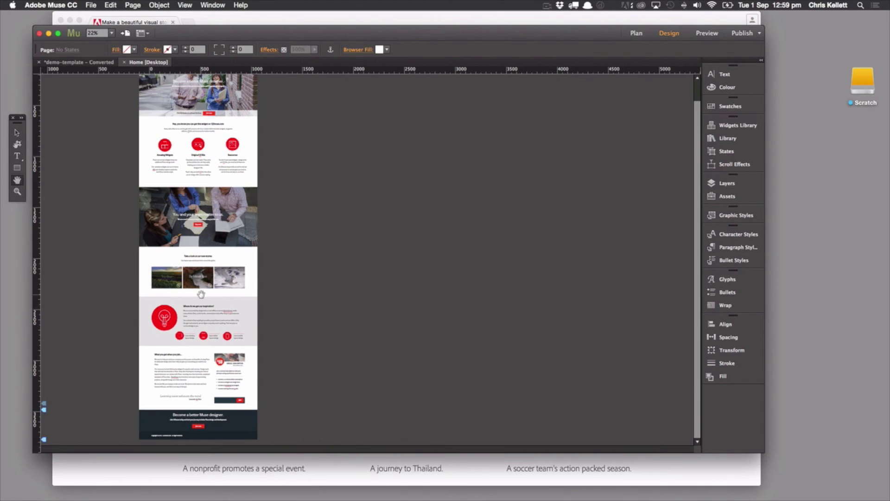
pyautogui.doubleClick(17, 191)
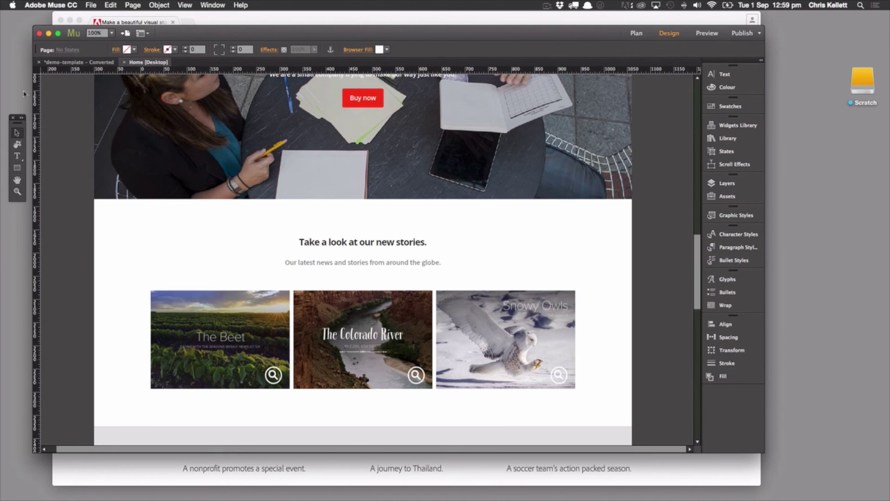
# Paste the WG84O text onto the page and move its frame up and left.
pyautogui.click(17, 156)
pyautogui.press('super+v')
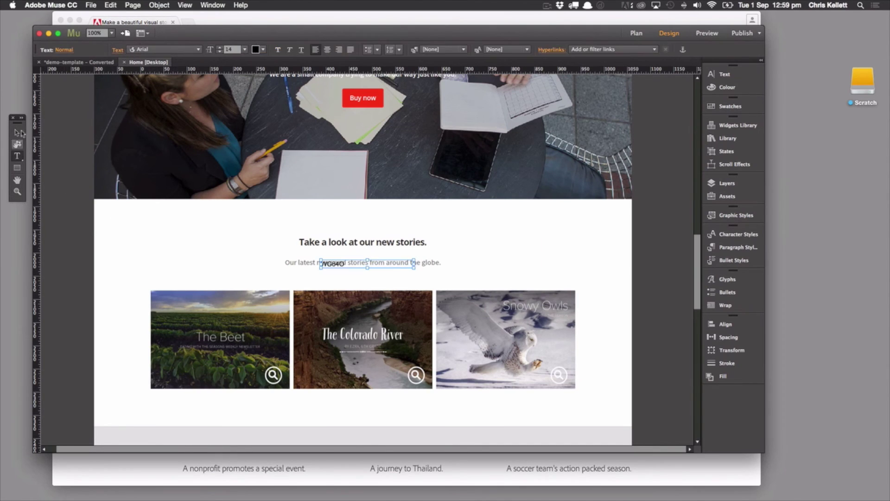
pyautogui.click(18, 133)
pyautogui.moveTo(326, 268); pyautogui.dragTo(195, 237)
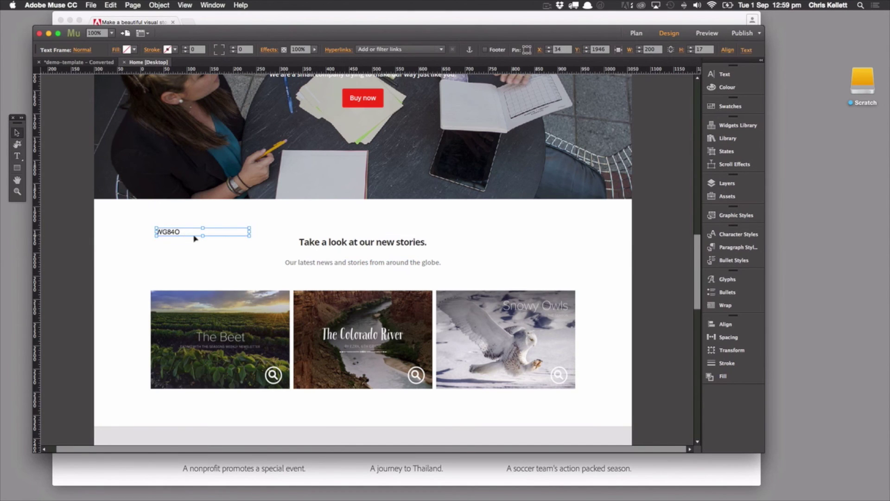
# Copy The Beet story's Slate link address in Chrome and paste it onto the Muse page.
pyautogui.click(157, 466)
pyautogui.rightClick(278, 210)
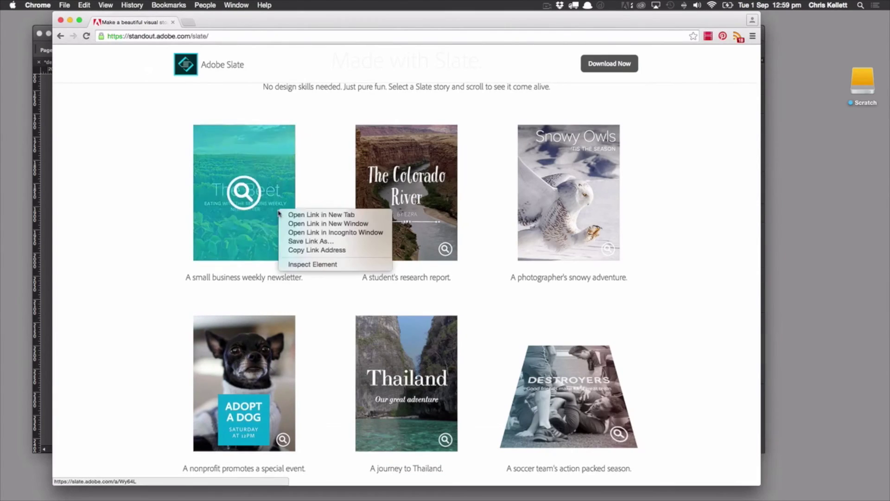
pyautogui.click(306, 250)
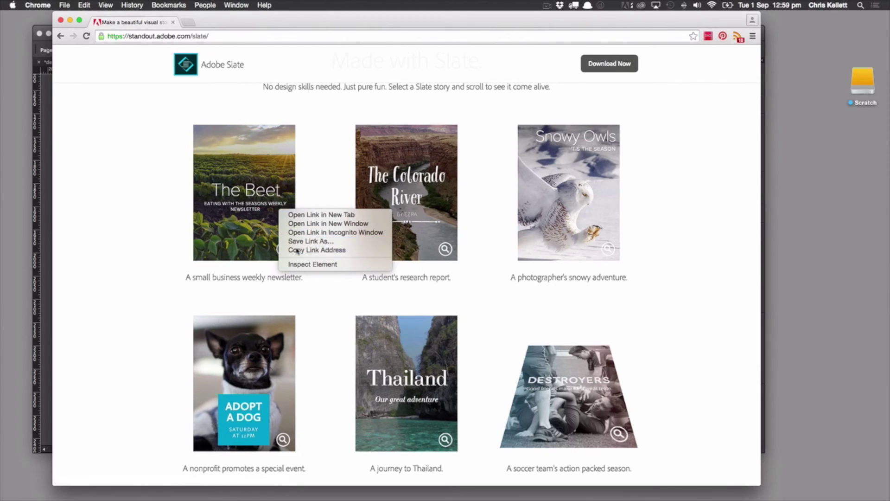
pyautogui.click(49, 234)
pyautogui.press('super+v')
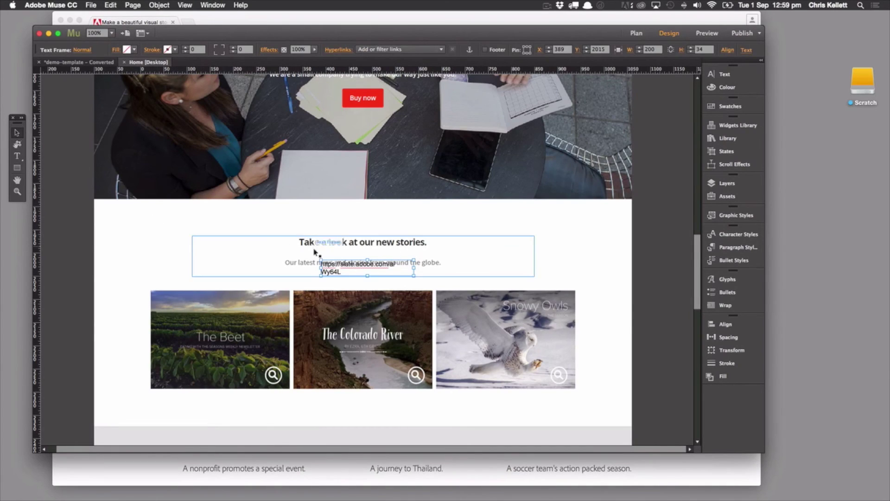
pyautogui.moveTo(346, 272); pyautogui.dragTo(264, 216)
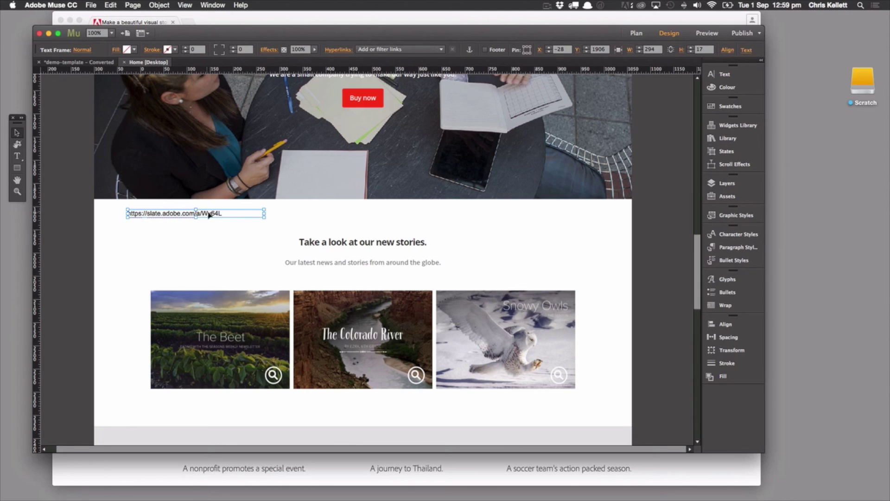
pyautogui.click(284, 295)
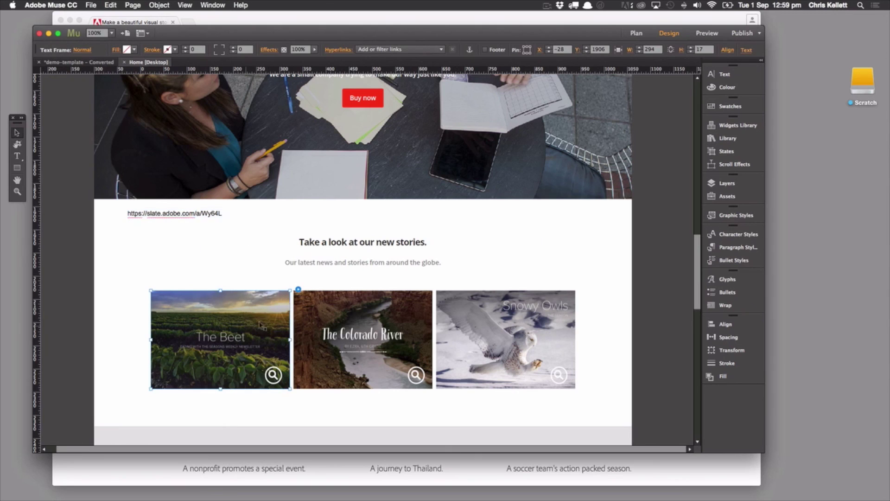
pyautogui.click(298, 290)
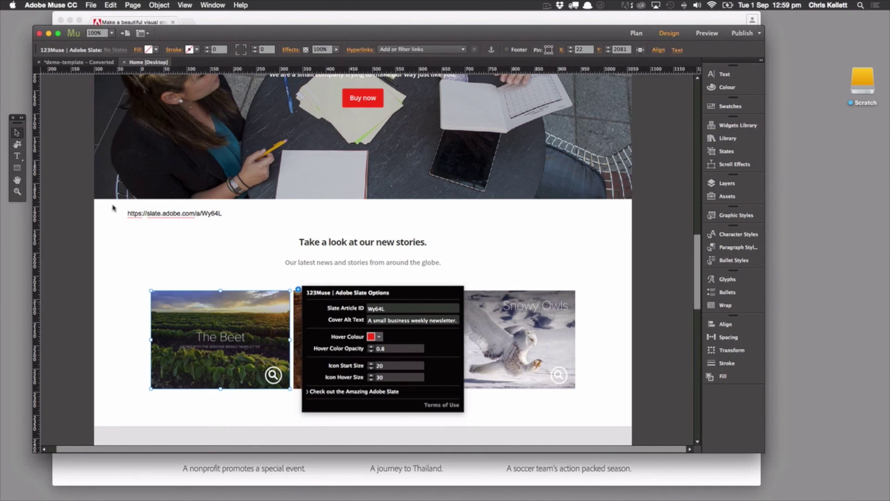
pyautogui.press('Escape')
pyautogui.click(210, 216)
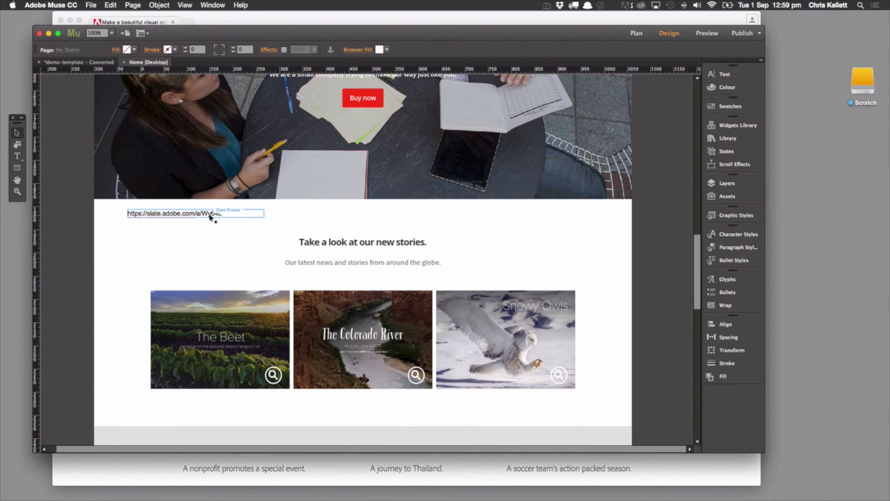
pyautogui.press('Delete')
pyautogui.click(211, 283)
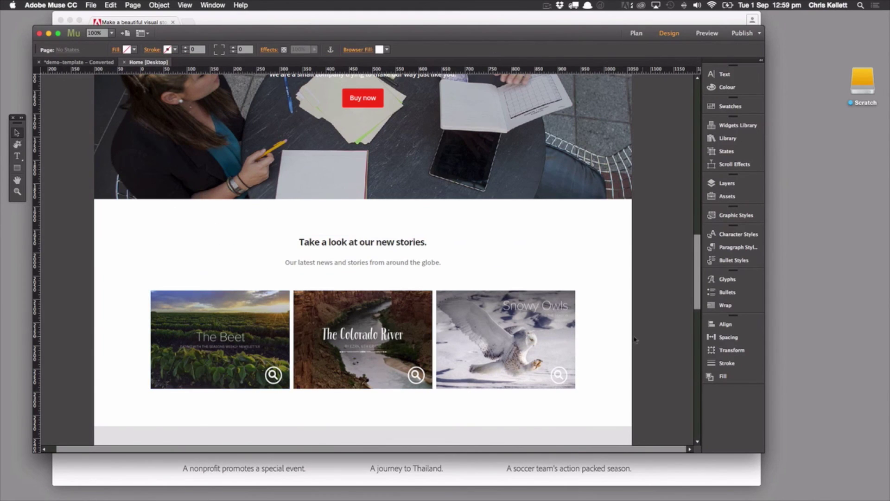
pyautogui.scroll(-5, 612, 337)
pyautogui.scroll(5, 612, 337)
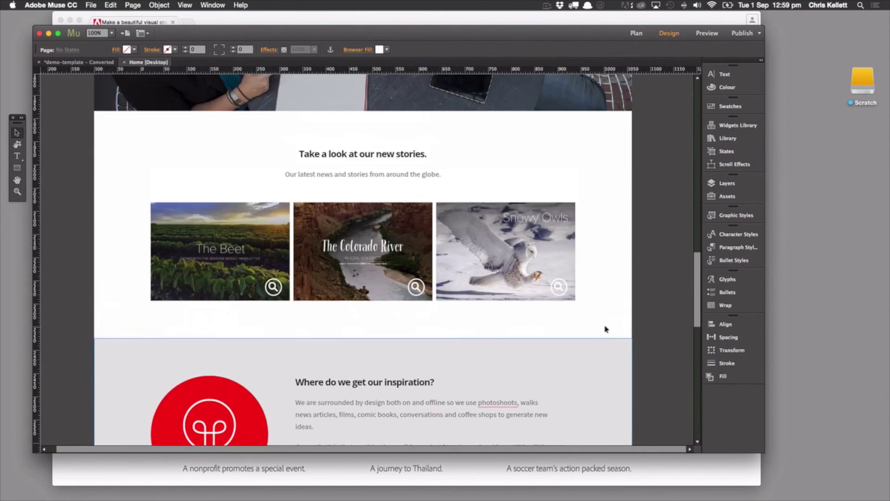